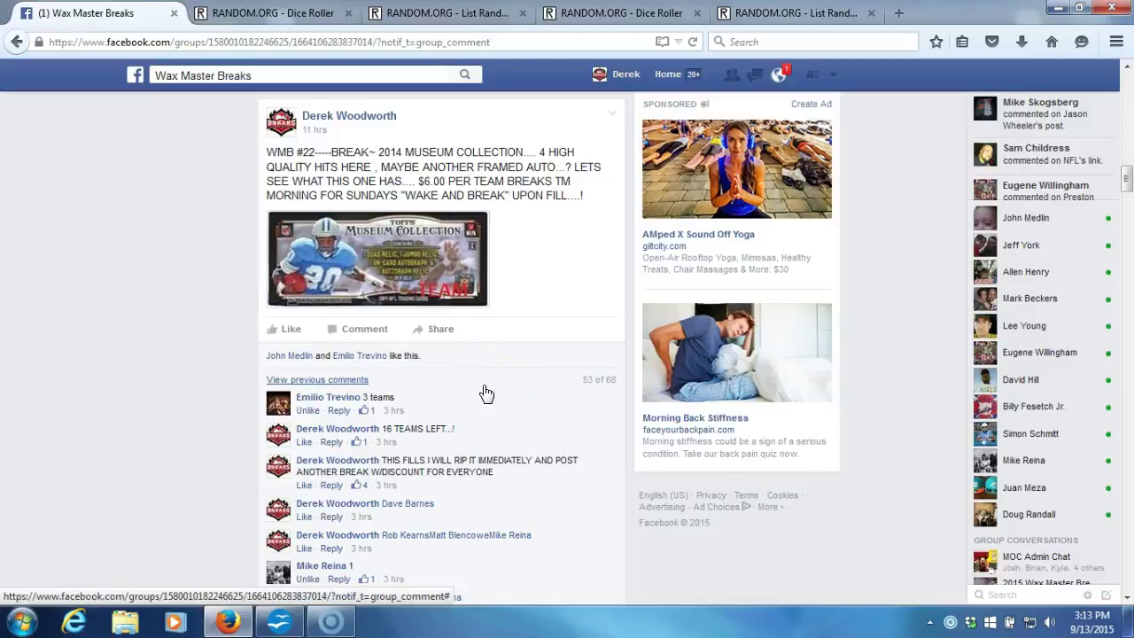
Post the comment "LIVE...." on the WMB #22 2014 Museum Collection break post
scroll(485, 393, down, 5)
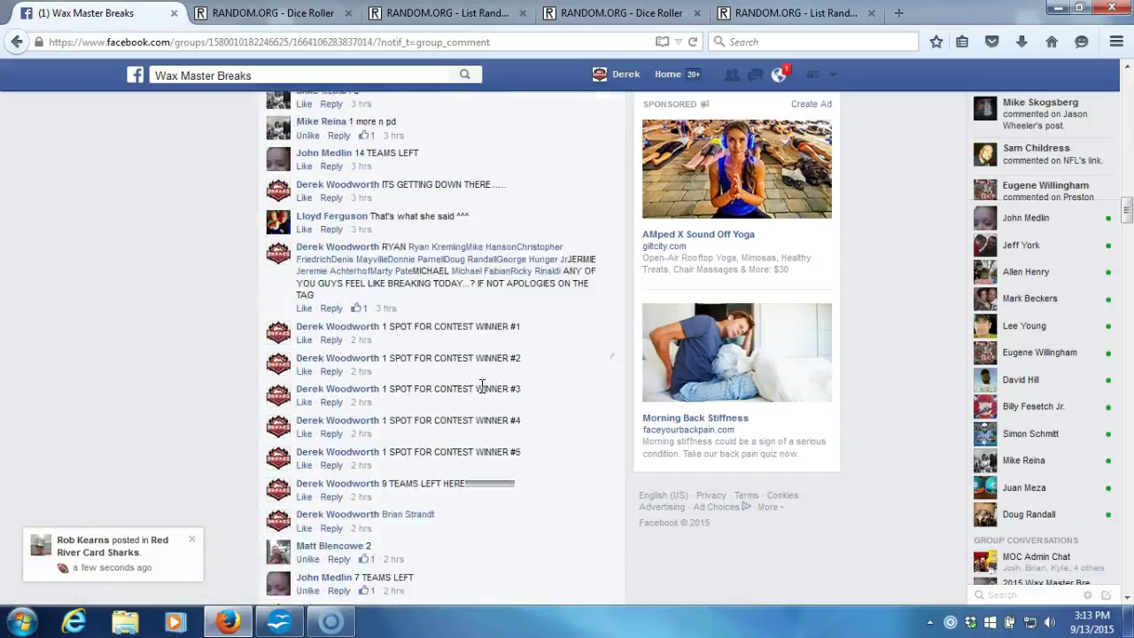
scroll(482, 385, down, 10)
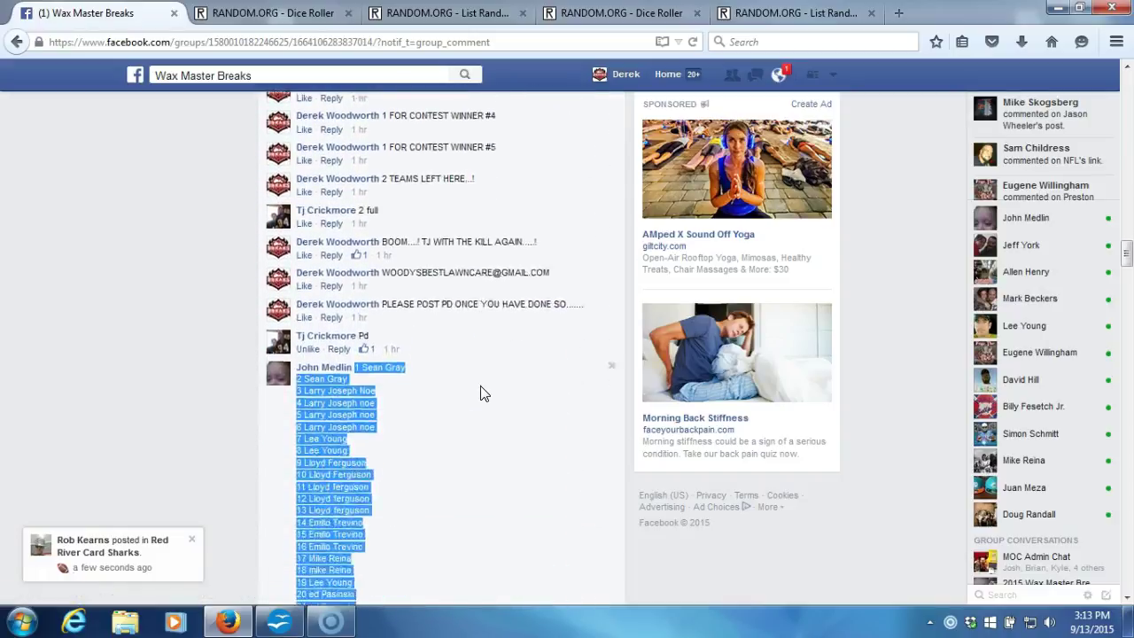
scroll(482, 394, down, 10)
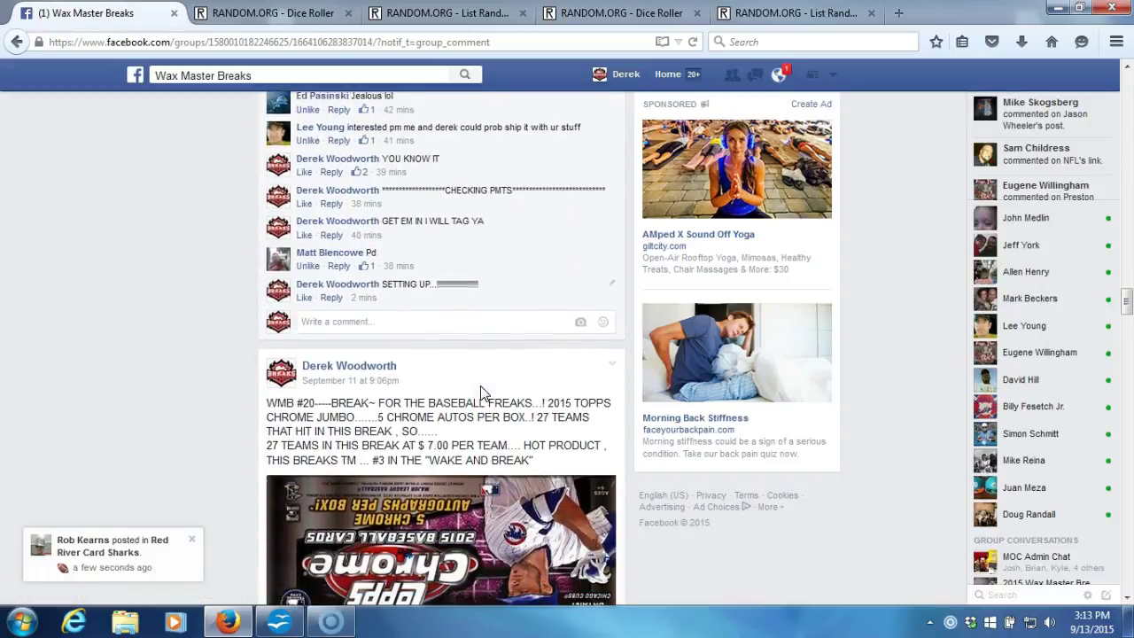
click(442, 324)
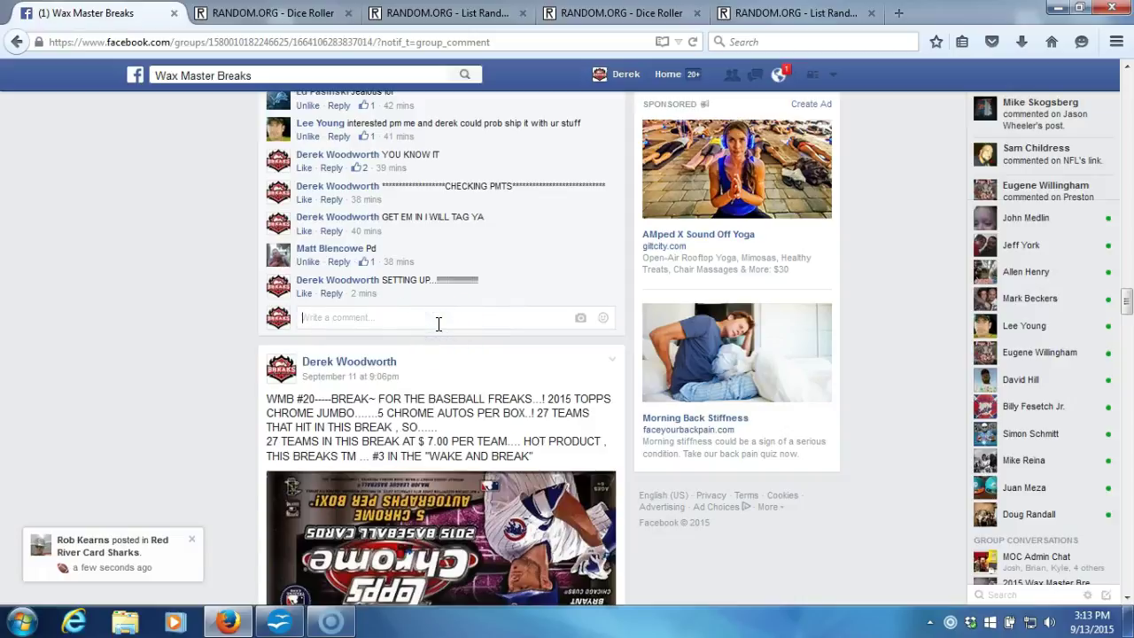
text(LIVE....)
key(Return)
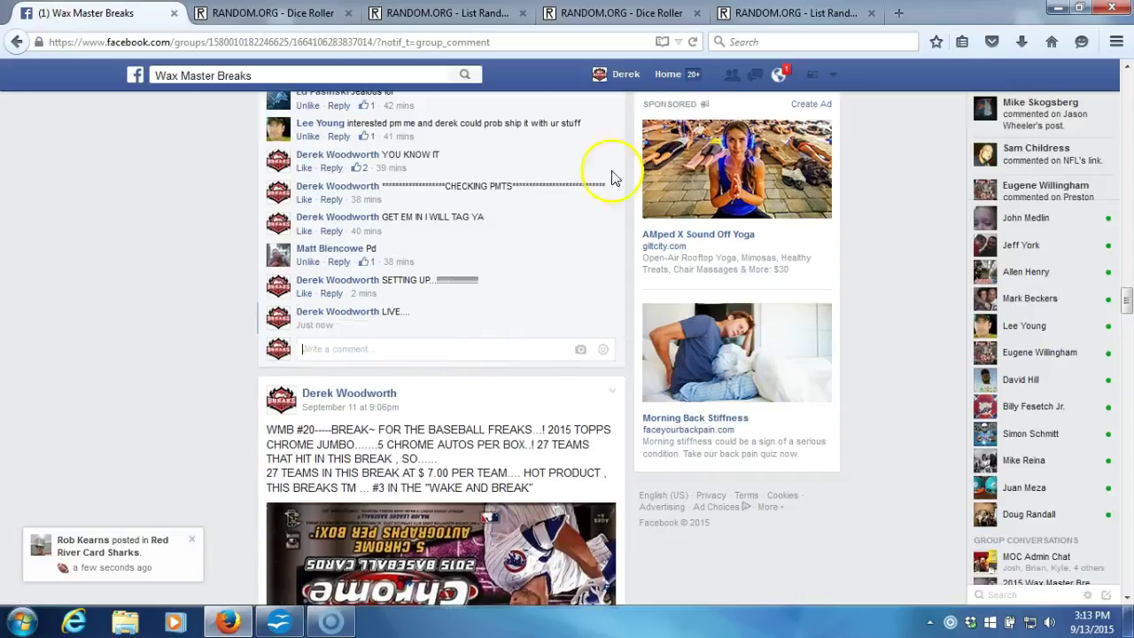
Roll two virtual dice for the participant list and look through the names entered in the first List Randomizer
click(272, 13)
click(264, 335)
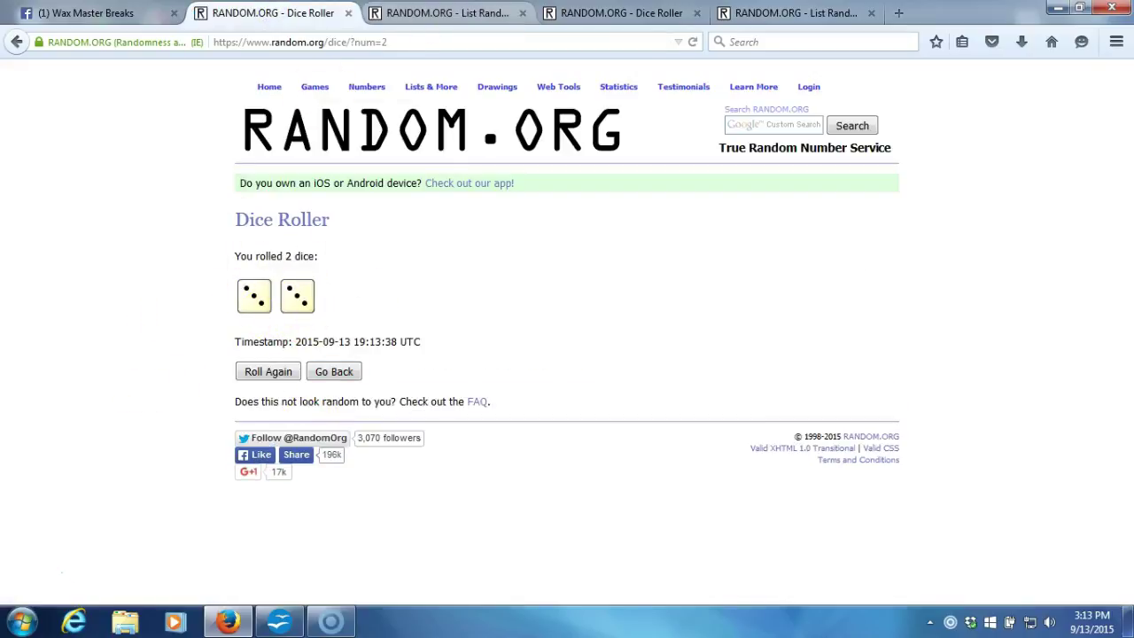
click(443, 12)
drag(640, 478, 645, 383)
click(288, 12)
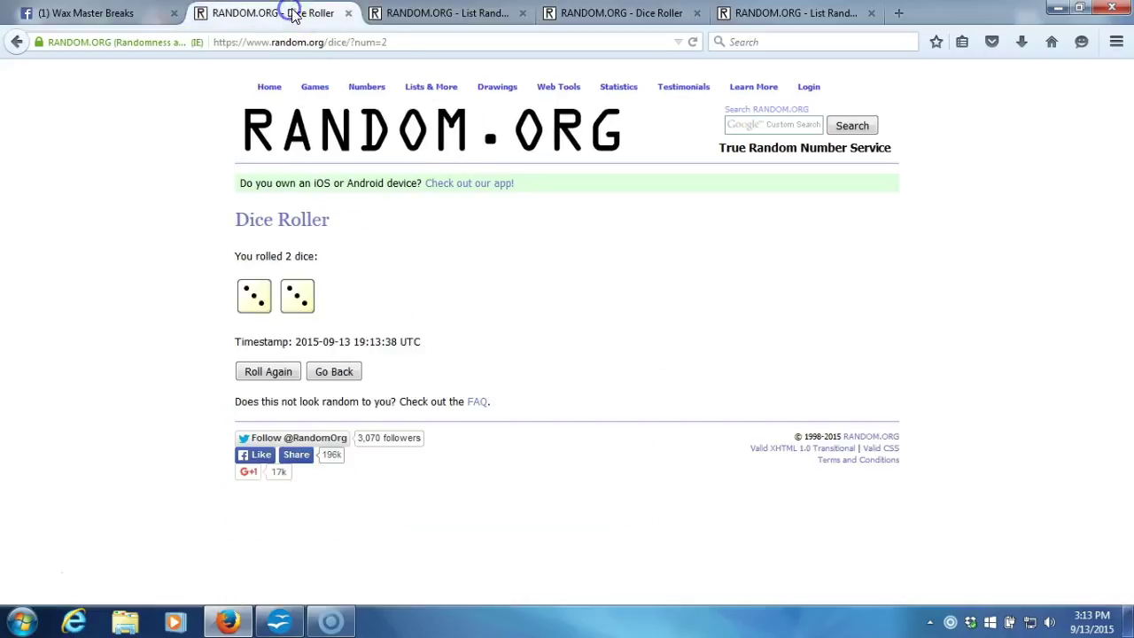
Check the system clock with seconds and recheck the first dice roll against the participant list form
click(415, 12)
click(1092, 623)
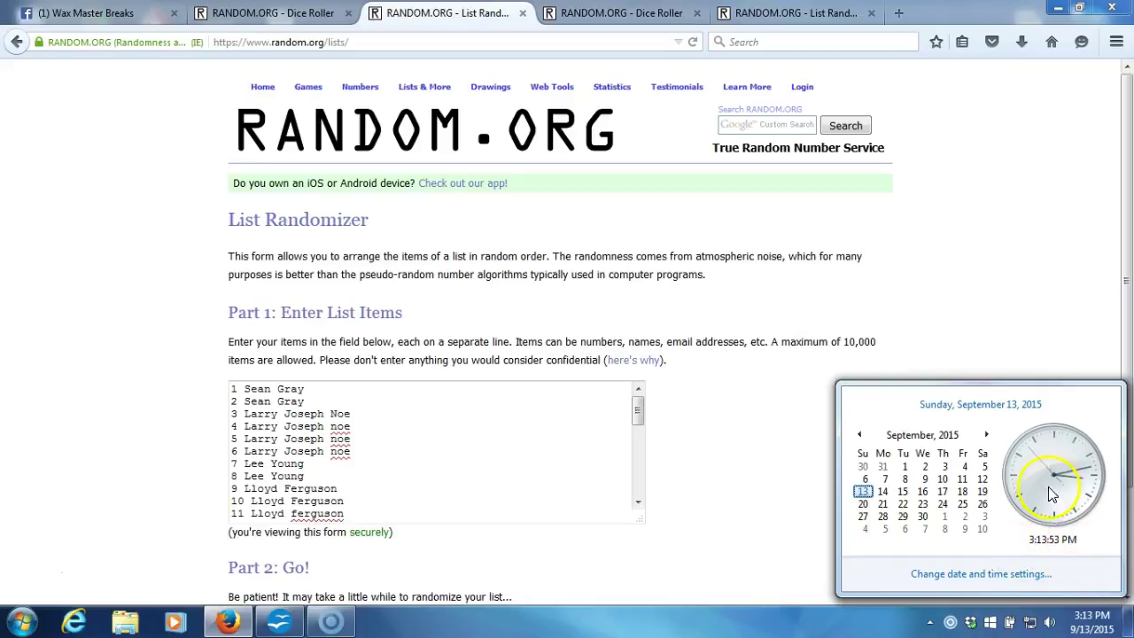
click(785, 548)
scroll(700, 545, down, 2)
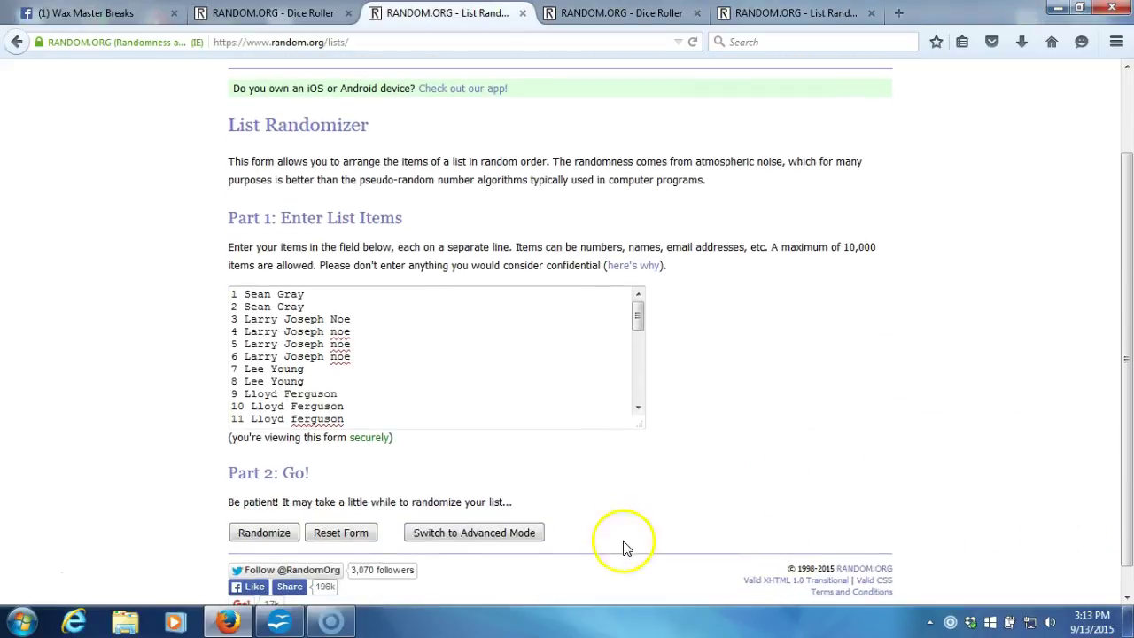
click(301, 13)
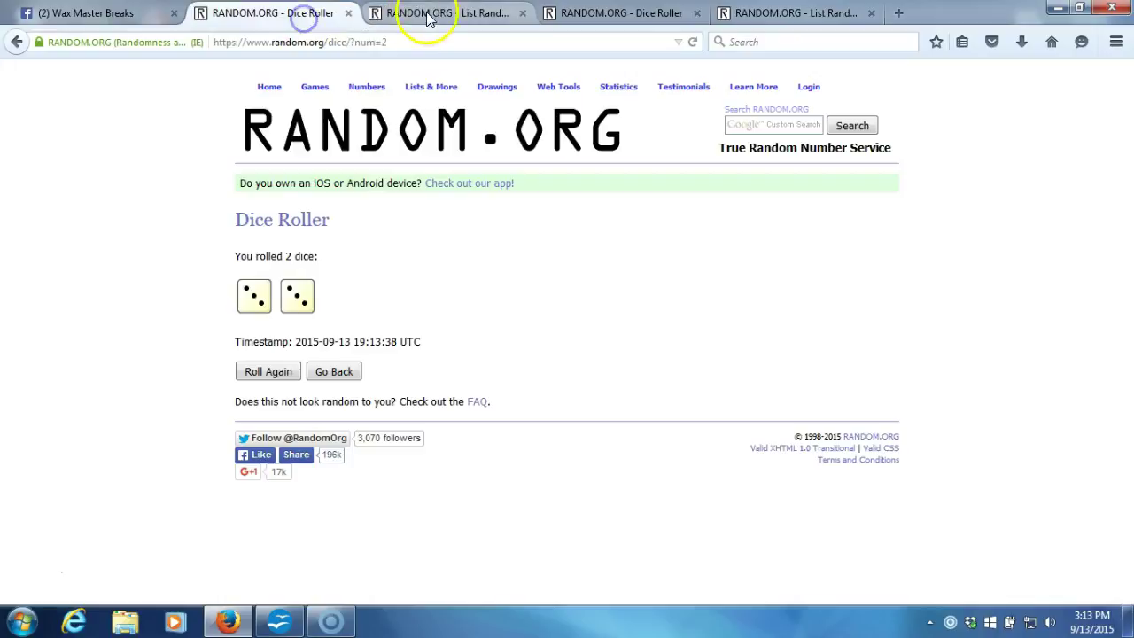
click(432, 13)
Randomize the participant list five times and highlight the first and last entries of the fifth ordering
click(241, 535)
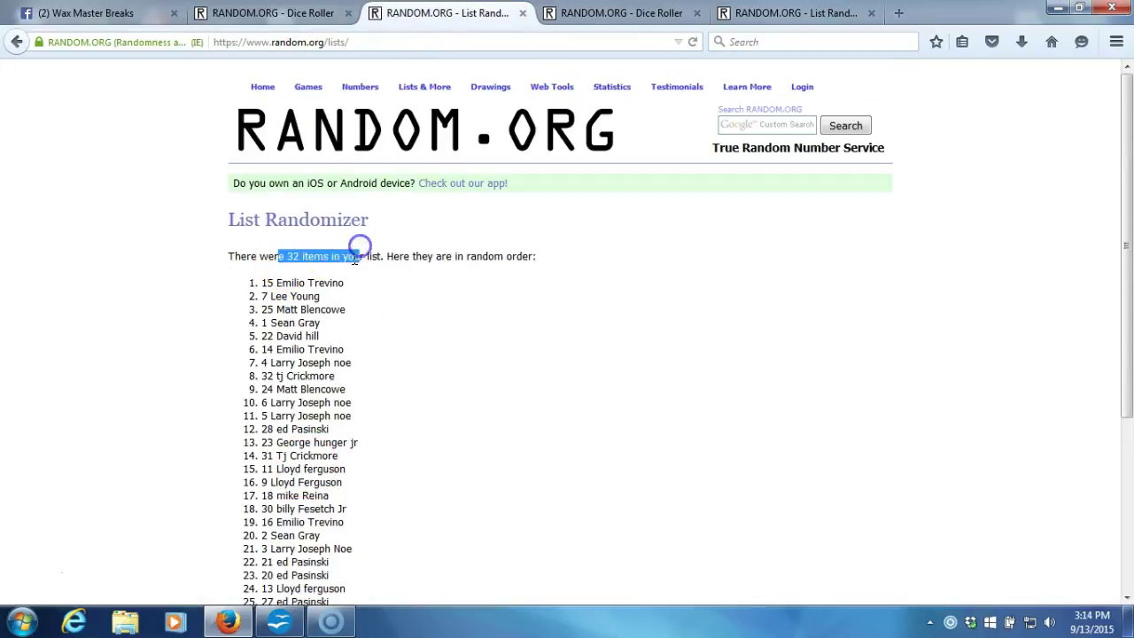
scroll(227, 329, down, 5)
click(252, 504)
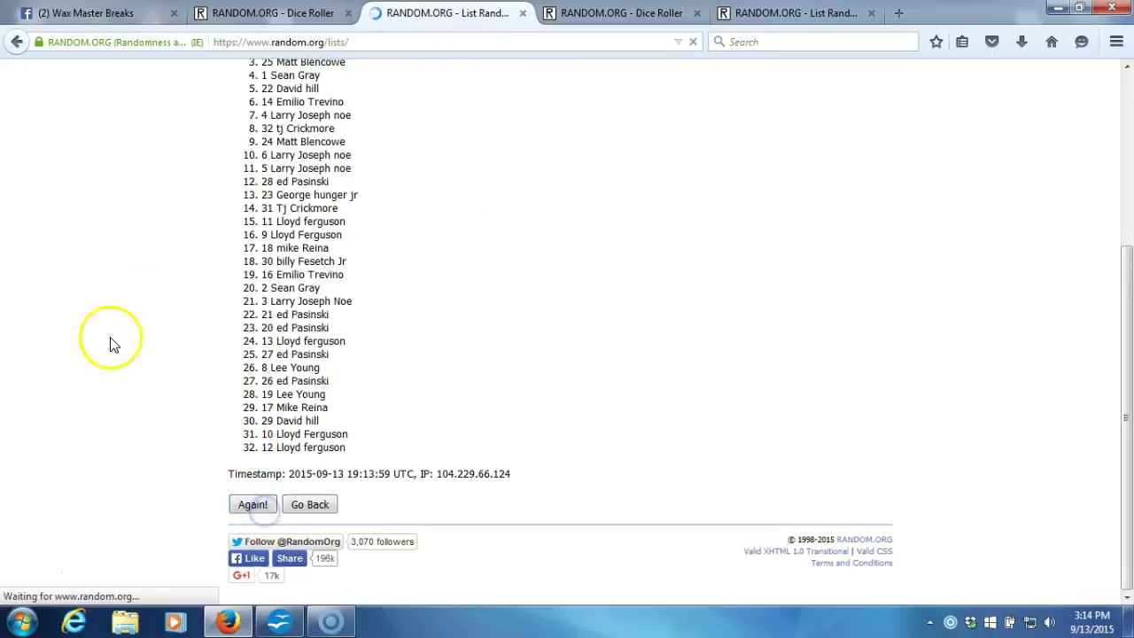
scroll(266, 417, down, 5)
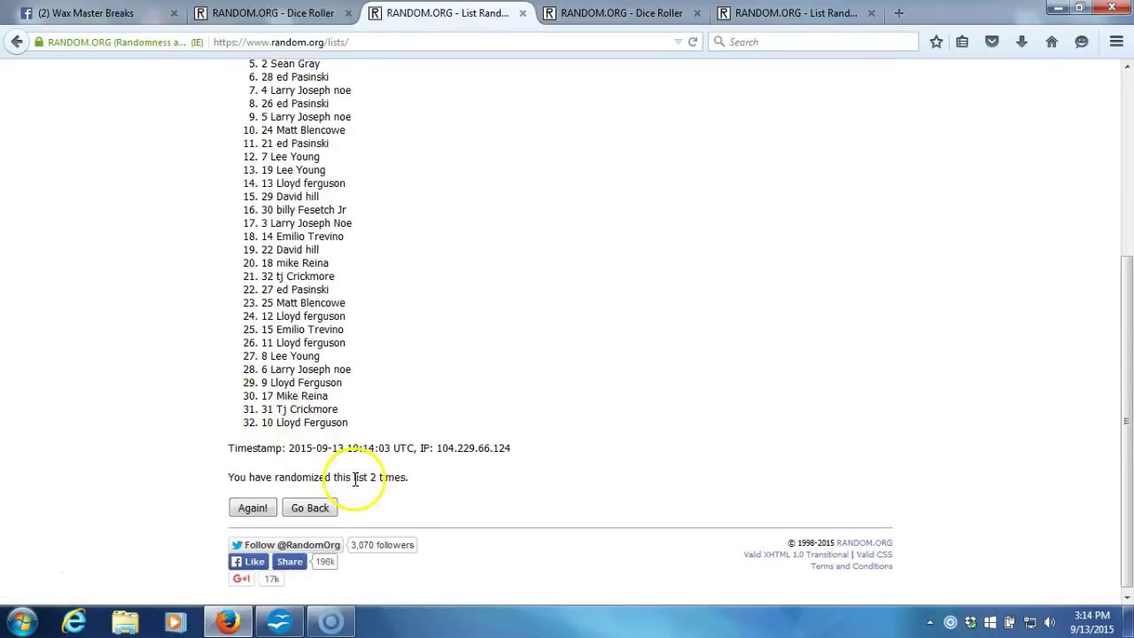
click(253, 505)
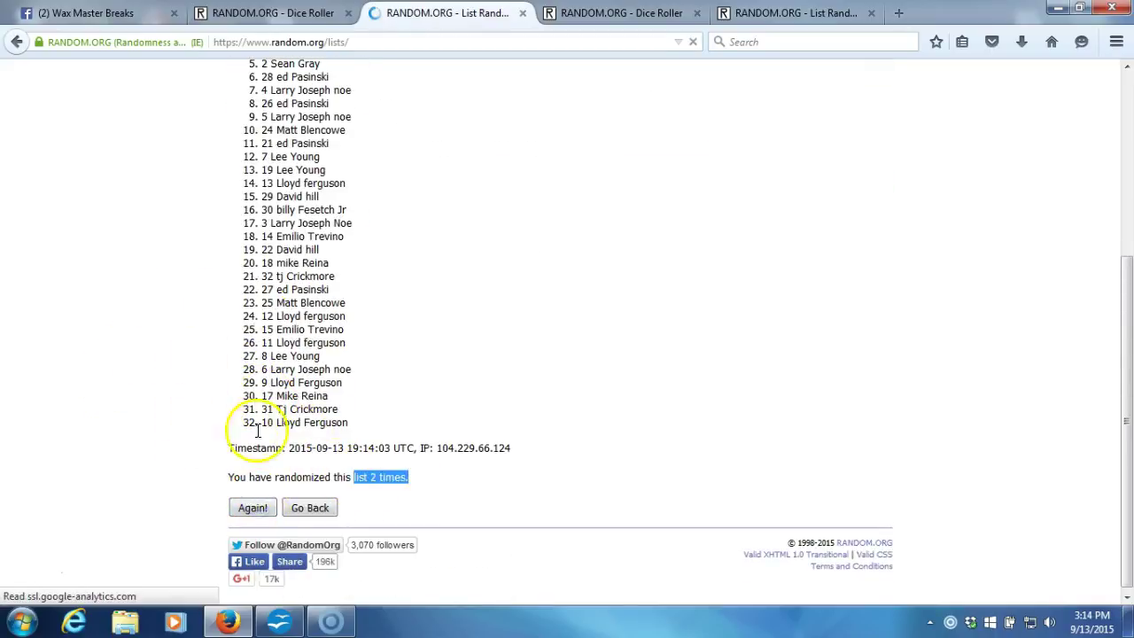
scroll(218, 467, down, 5)
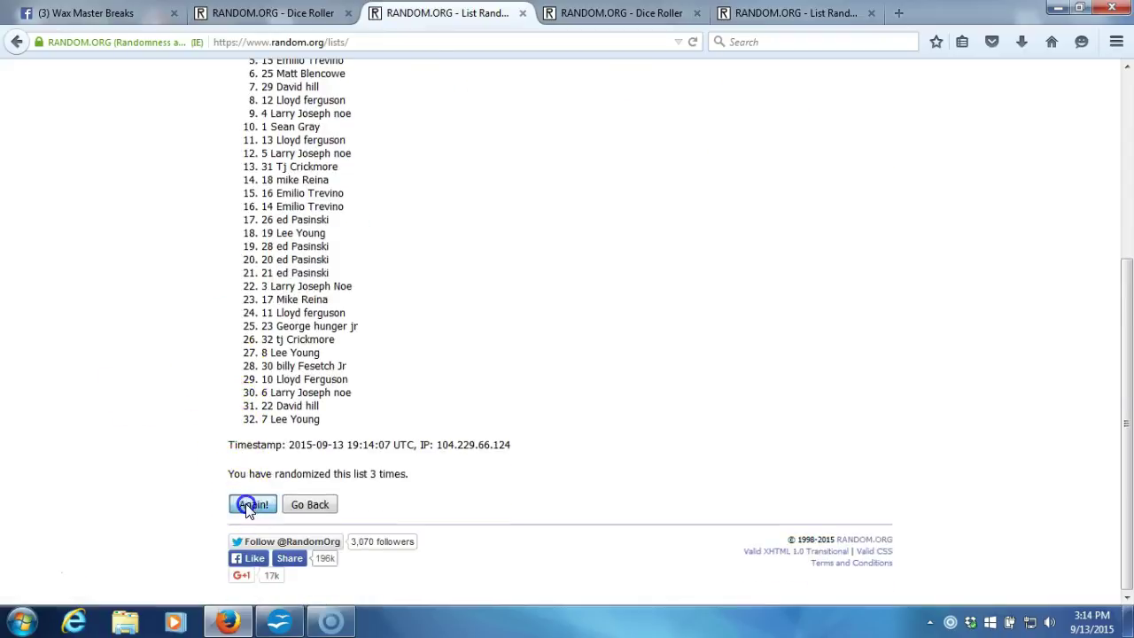
click(252, 504)
scroll(266, 452, down, 5)
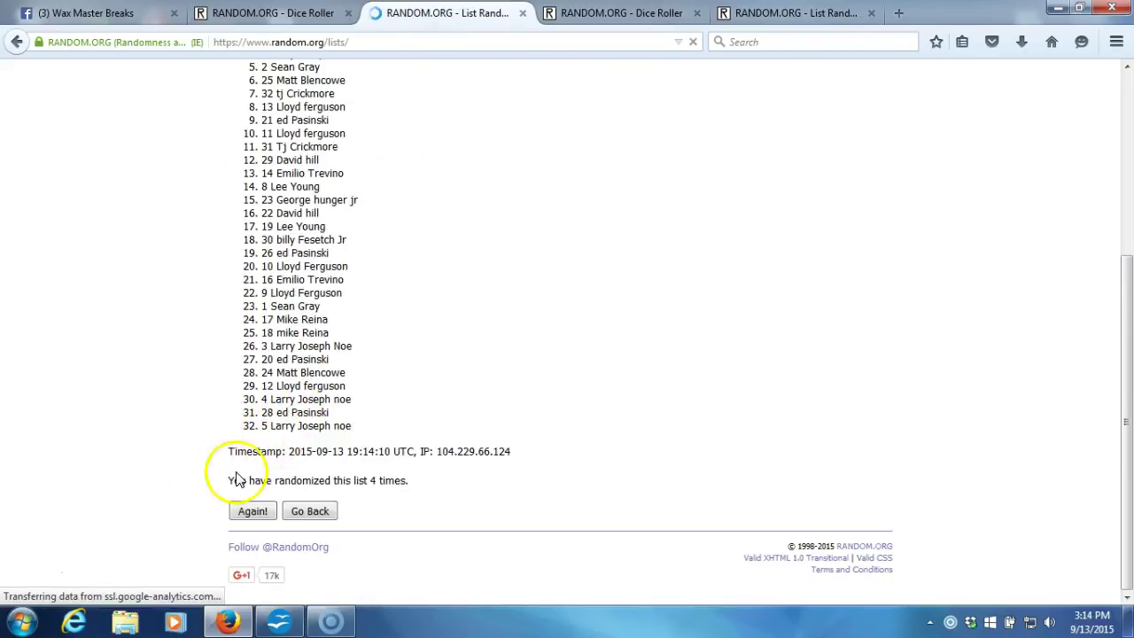
click(253, 510)
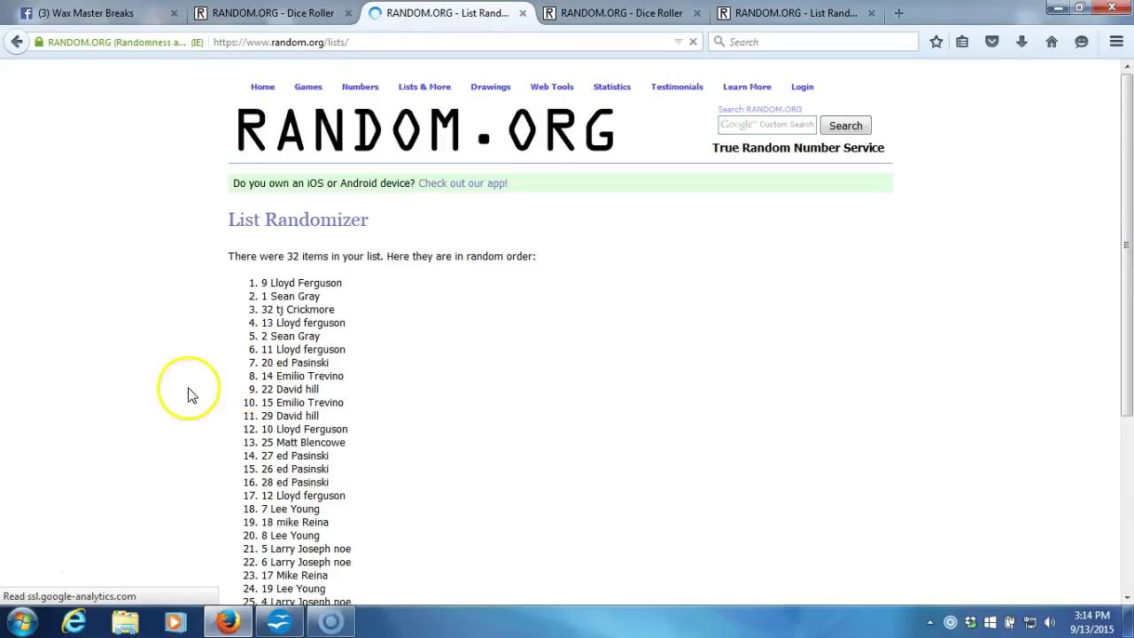
scroll(357, 282, down, 5)
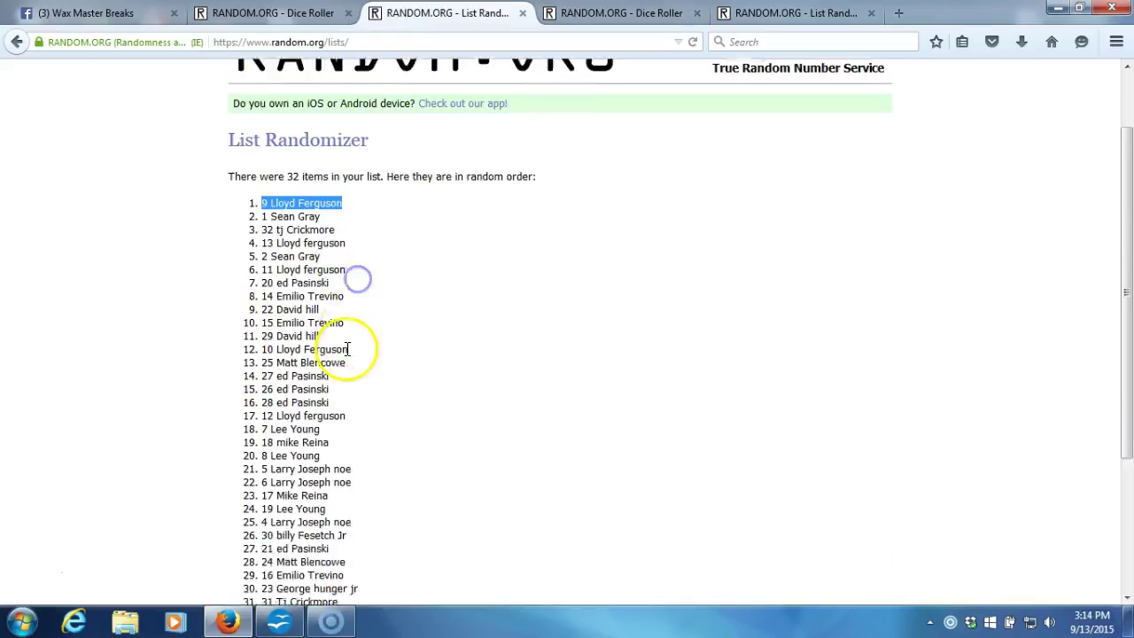
drag(352, 420, 330, 416)
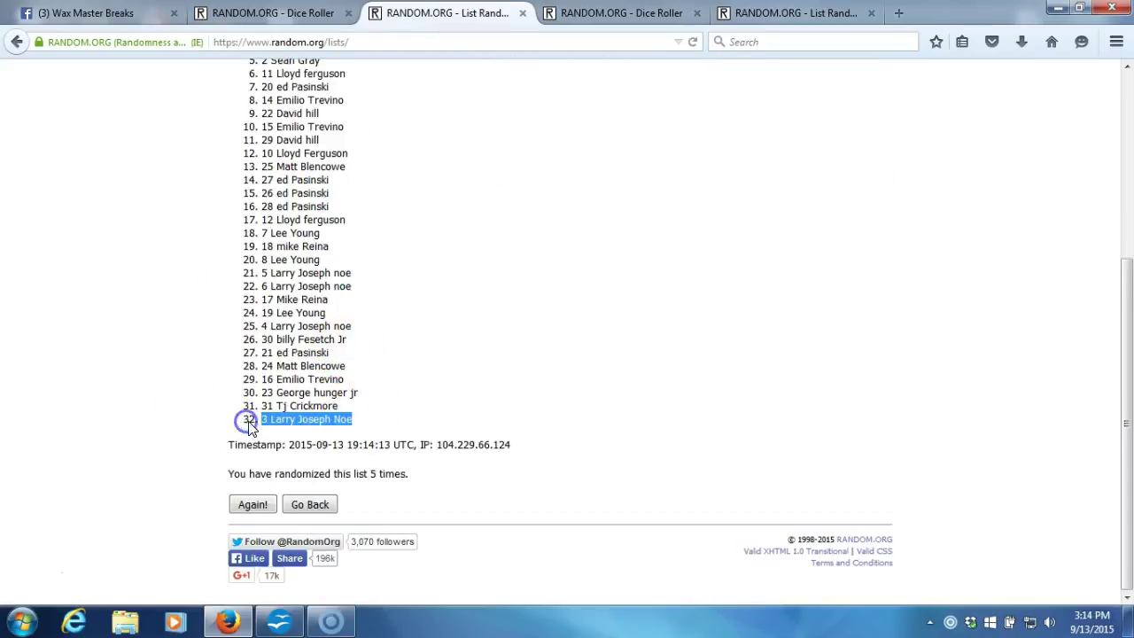
Recheck the dice roll and the system clock, and randomize the participant list a sixth time
click(299, 13)
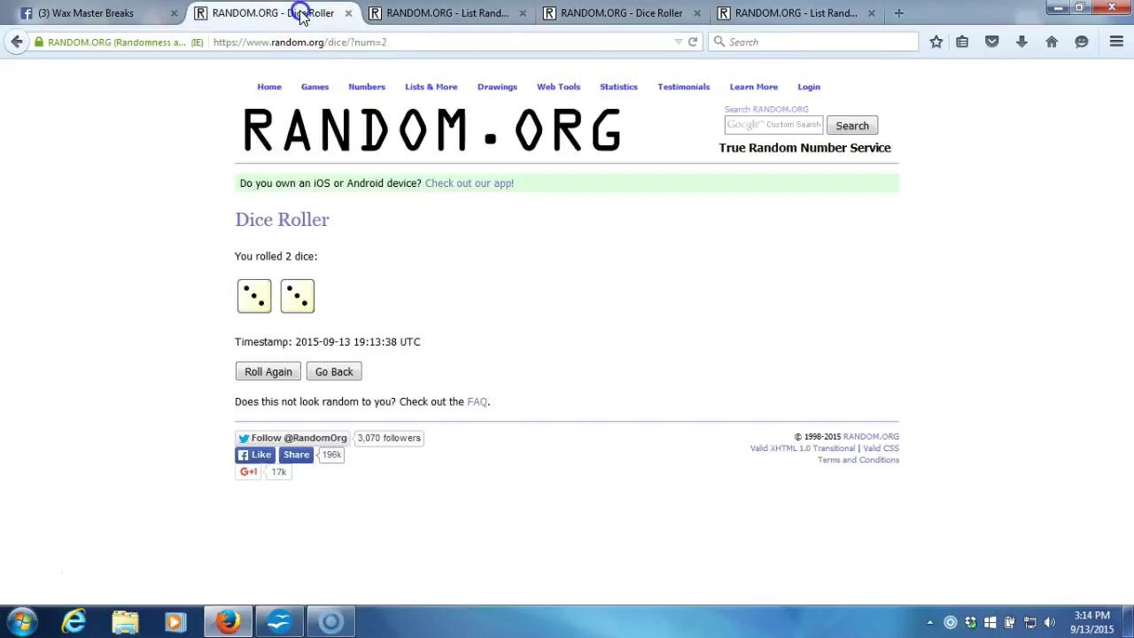
click(438, 12)
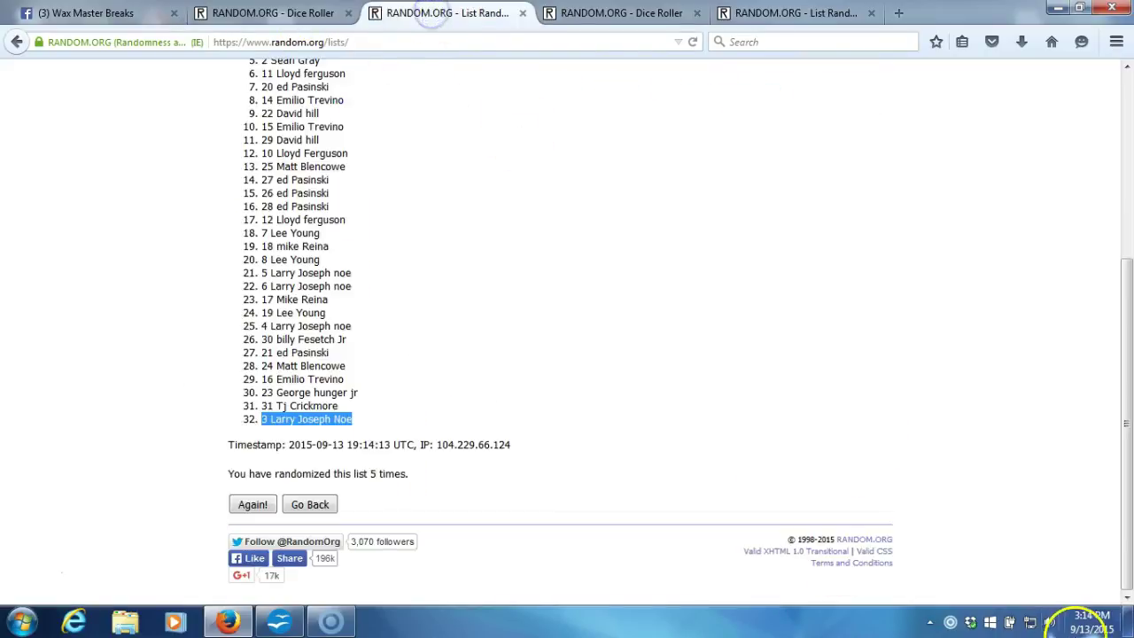
click(1098, 620)
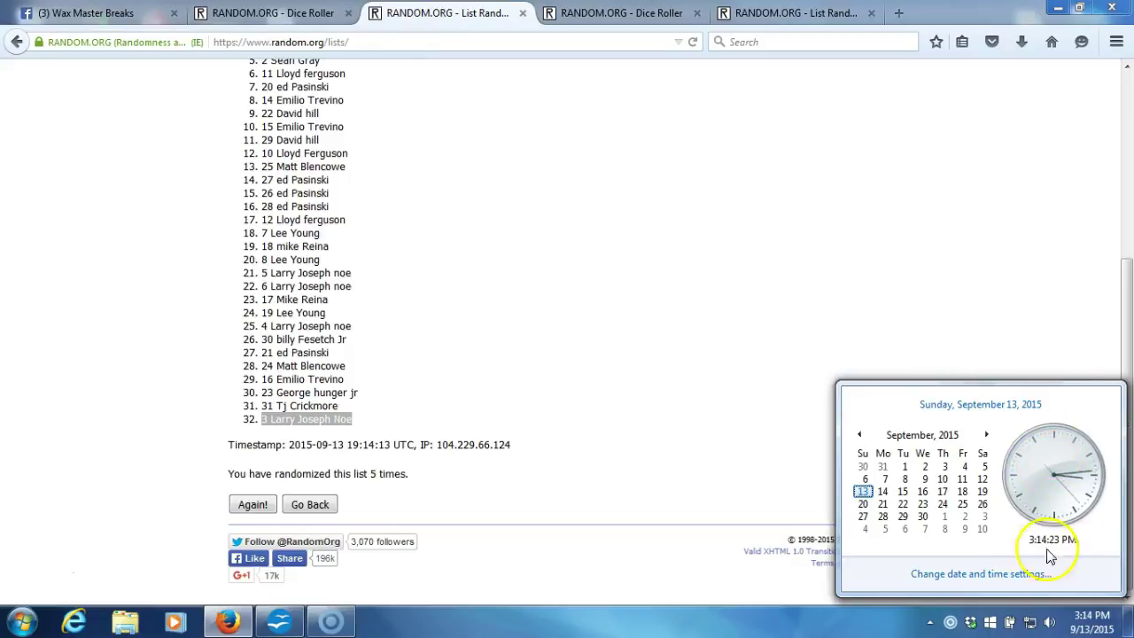
click(696, 371)
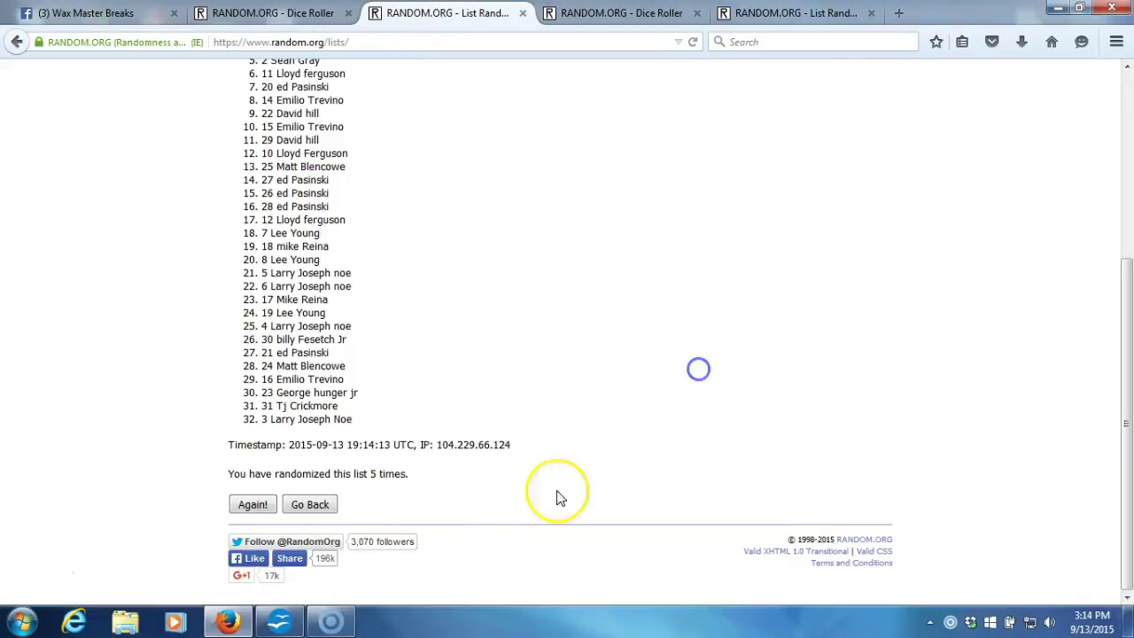
click(266, 512)
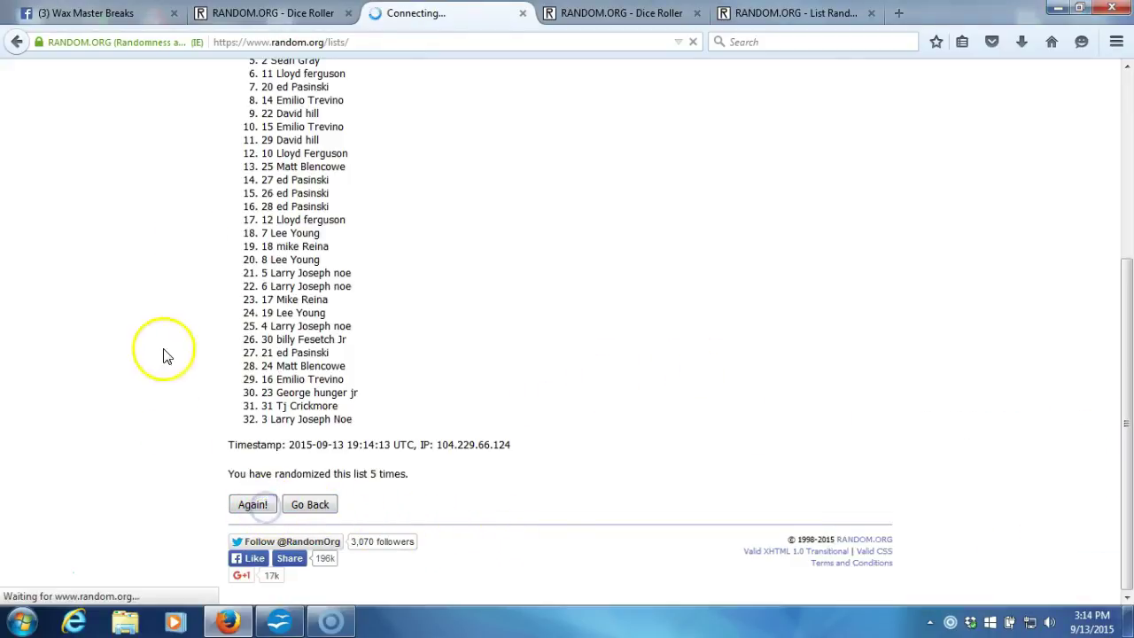
Copy all 32 entries of the final randomized participant list
drag(248, 281, 376, 550)
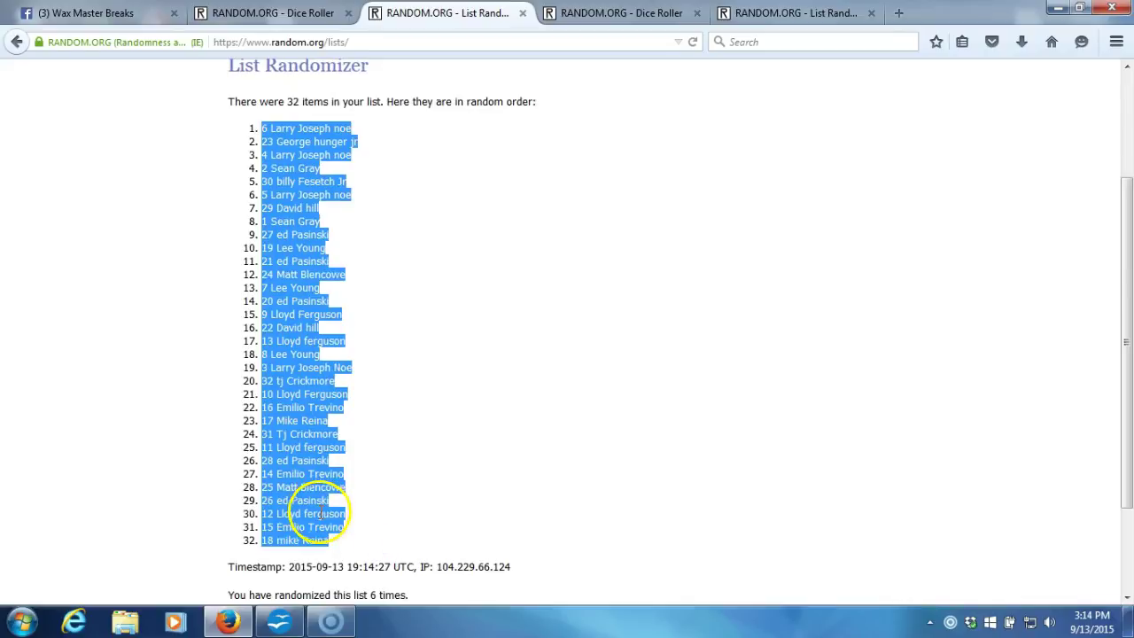
scroll(405, 519, down, 2)
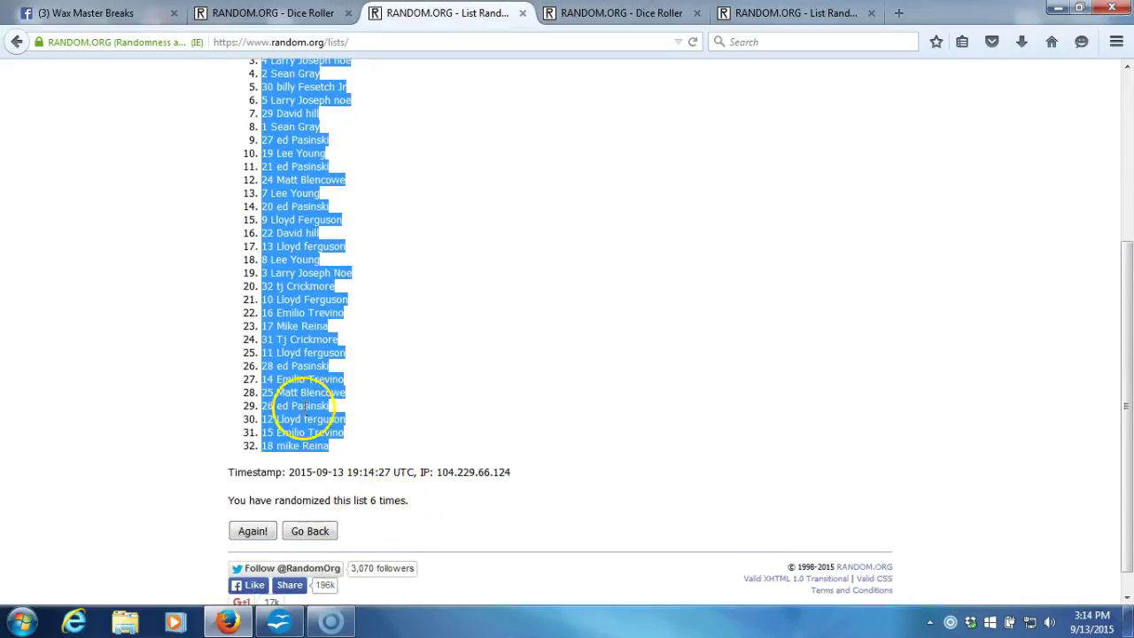
right_click(304, 386)
click(340, 396)
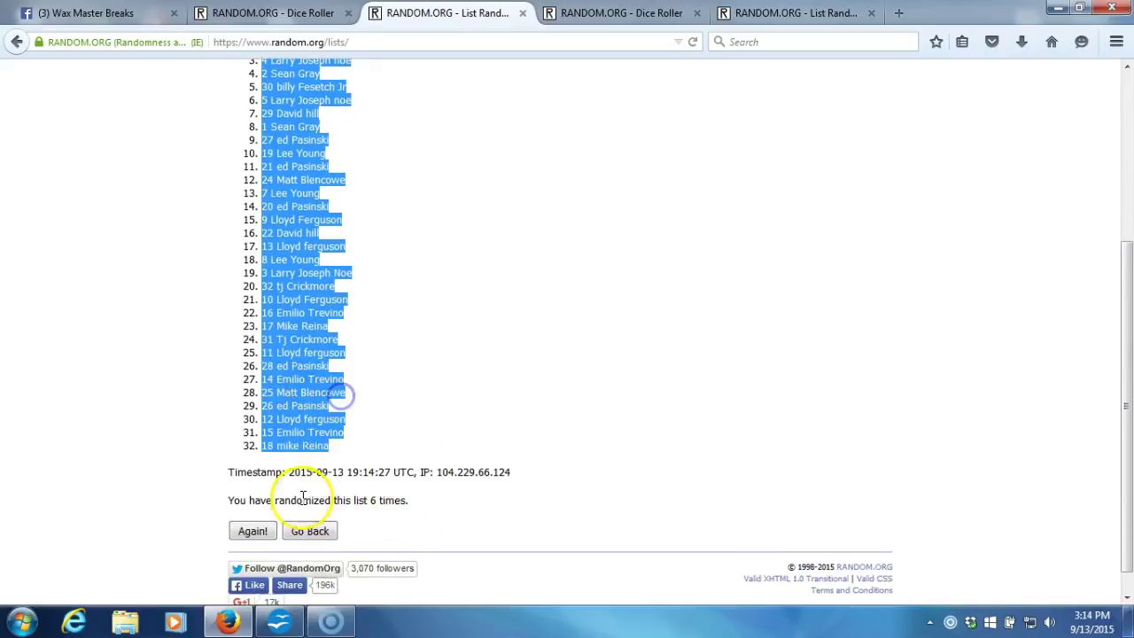
Switch to OpenOffice Calc and paste the participant list into column A from cell A1 using Paste Special, leaving B1 selected
click(297, 622)
right_click(105, 147)
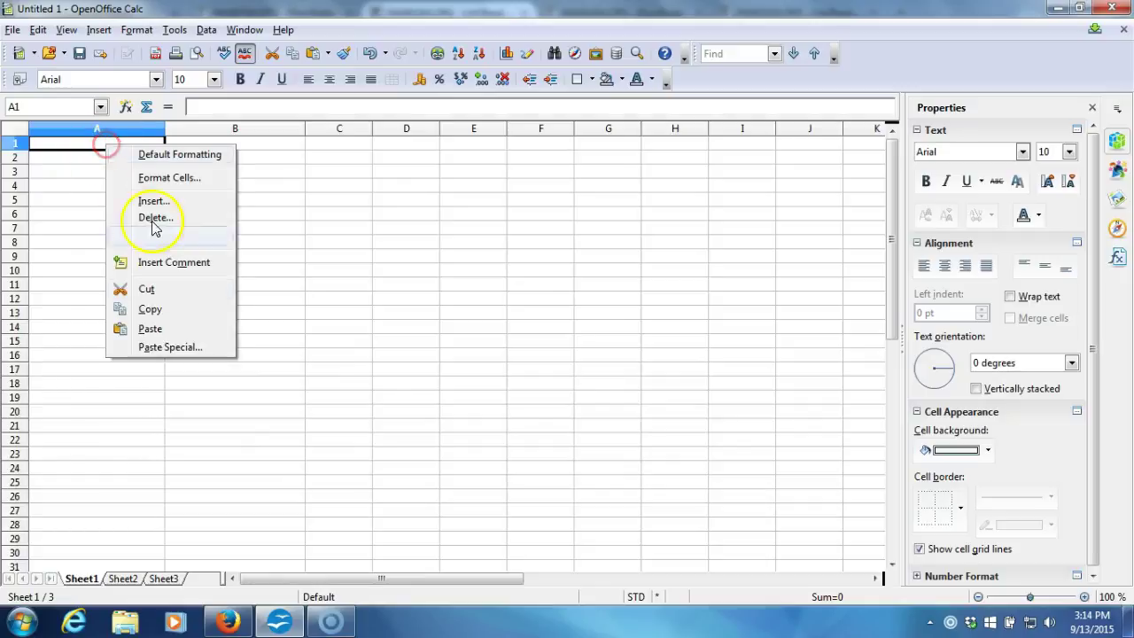
click(188, 342)
click(753, 226)
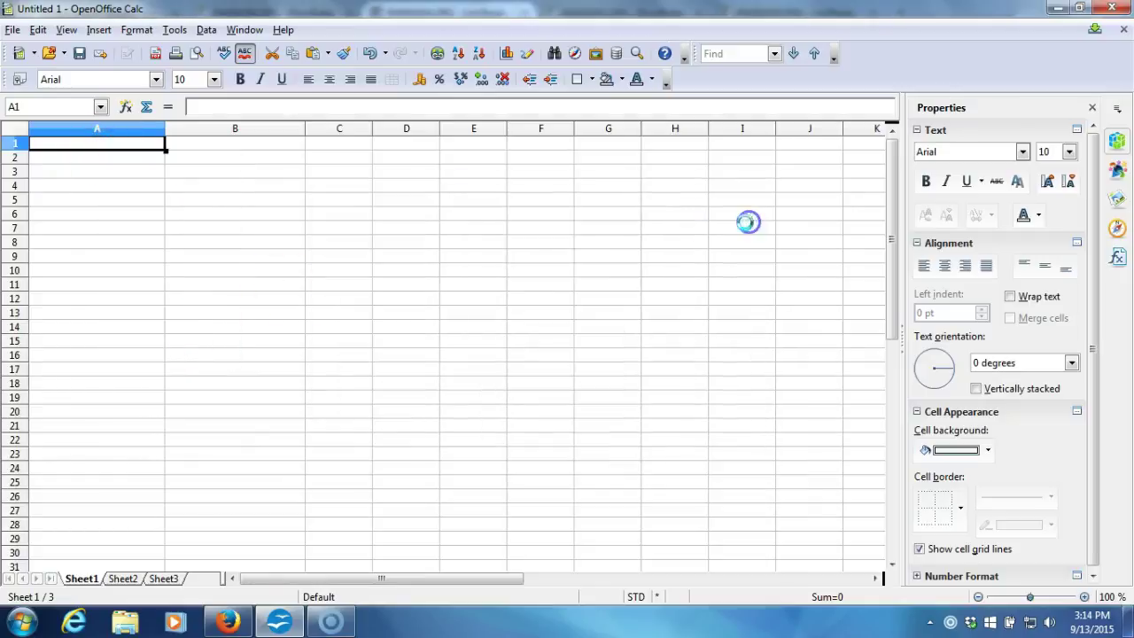
click(238, 143)
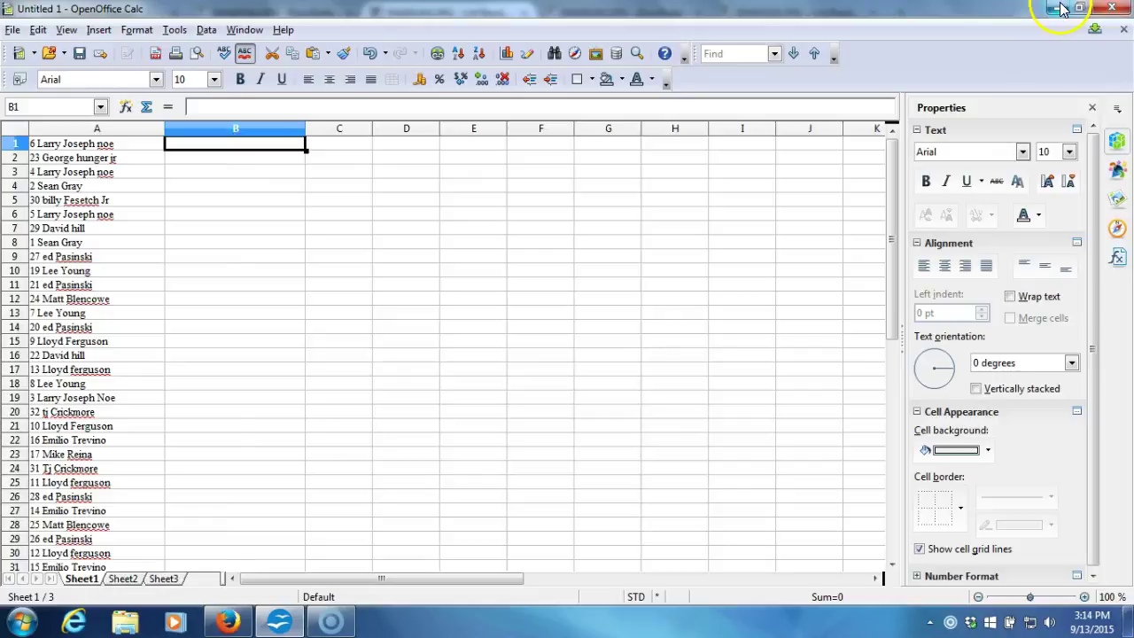
Return to the browser and roll two virtual dice in the second Dice Roller for the team list
click(1061, 9)
click(615, 22)
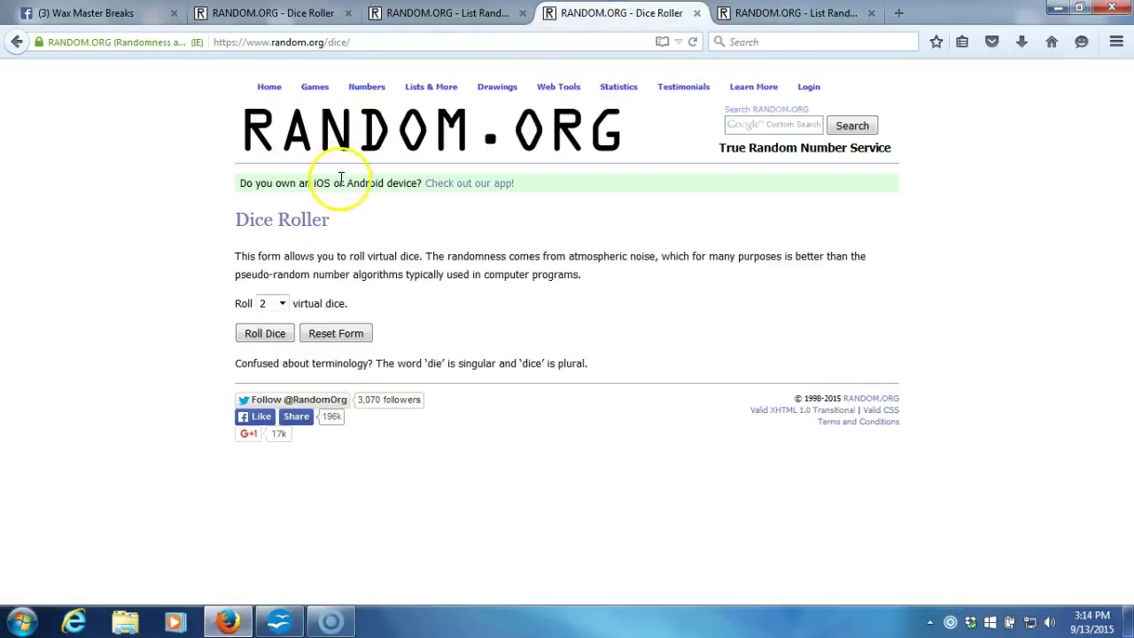
click(262, 334)
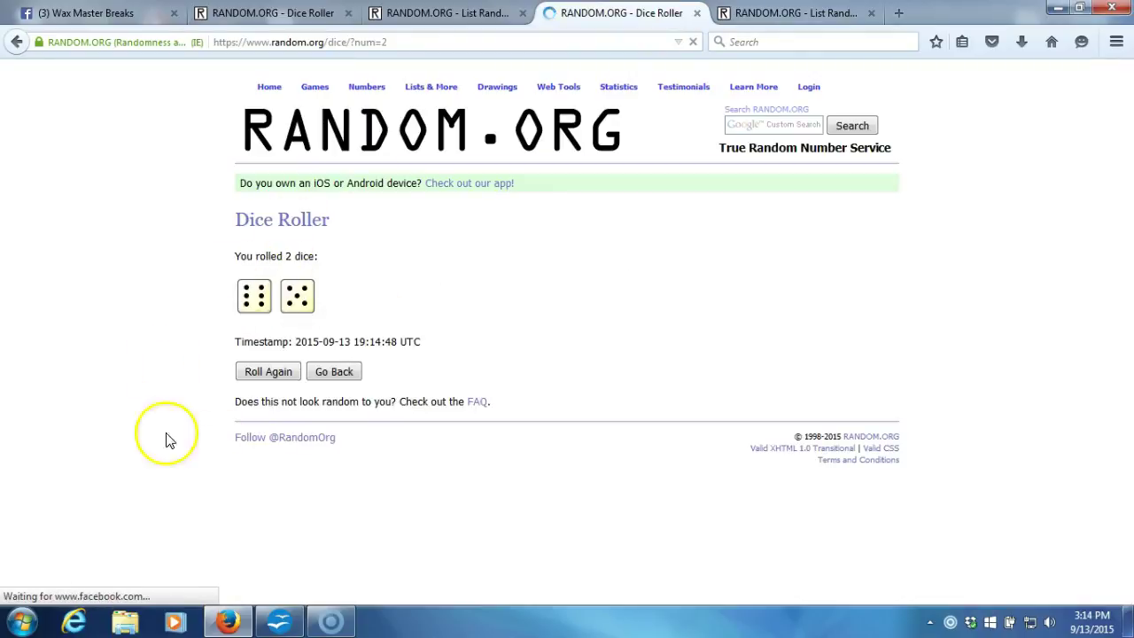
Review the NFL team list entered in the second List Randomizer and check the system clock
click(758, 18)
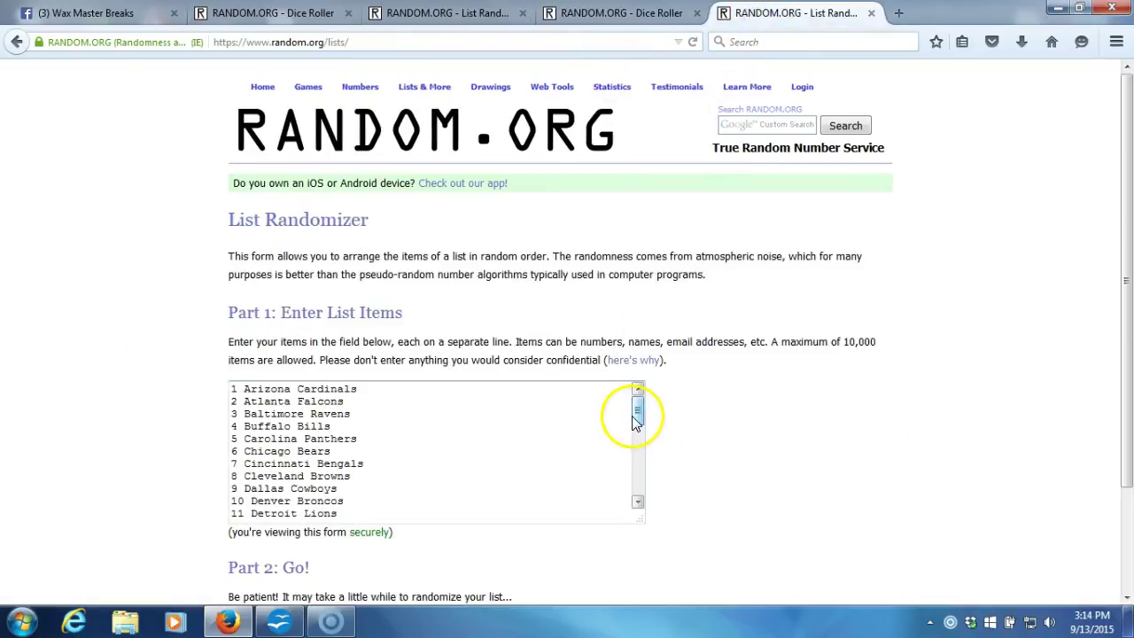
mouse_move(636, 416)
mouse_down()
mouse_move(638, 496)
mouse_move(647, 399)
mouse_up()
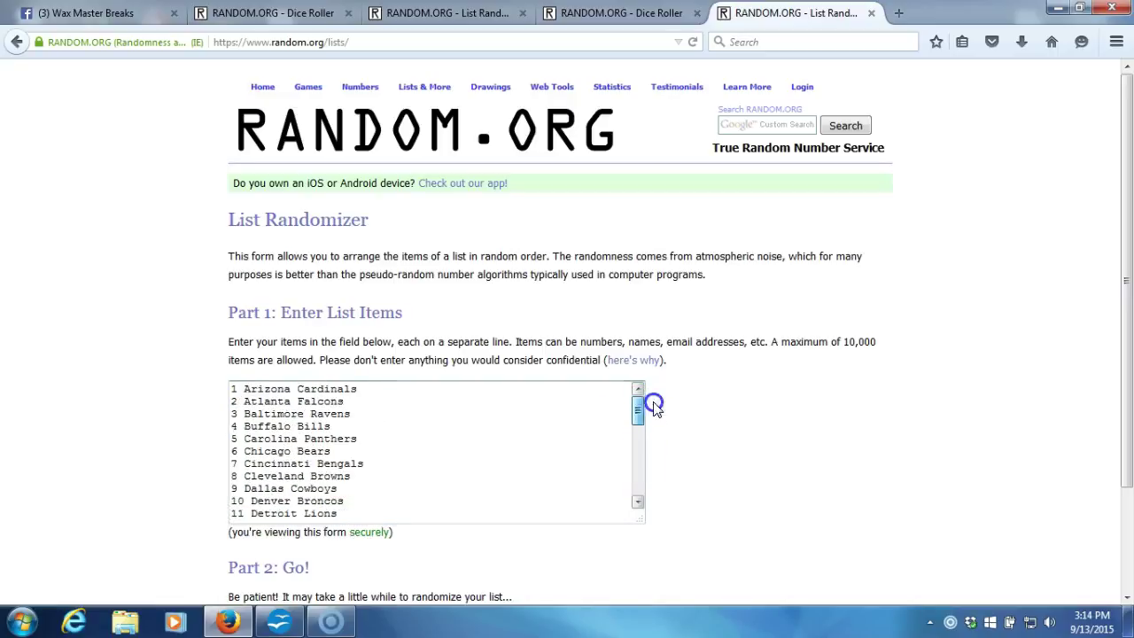
click(1092, 621)
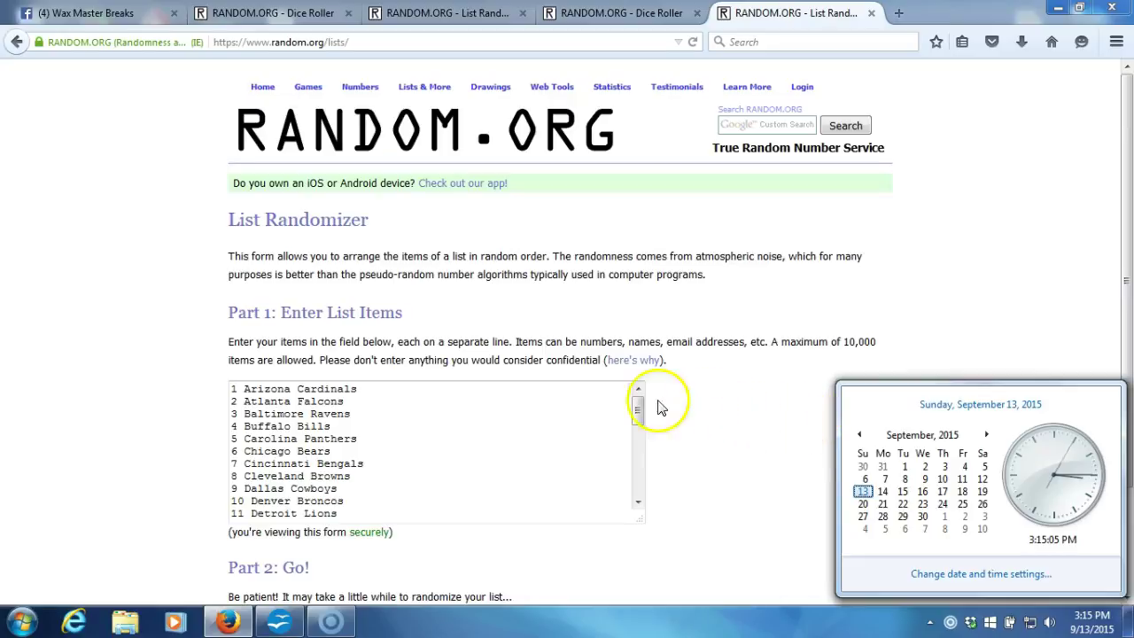
Recheck the two-dice roll for the teams, and randomize the NFL team list for the first time
click(640, 15)
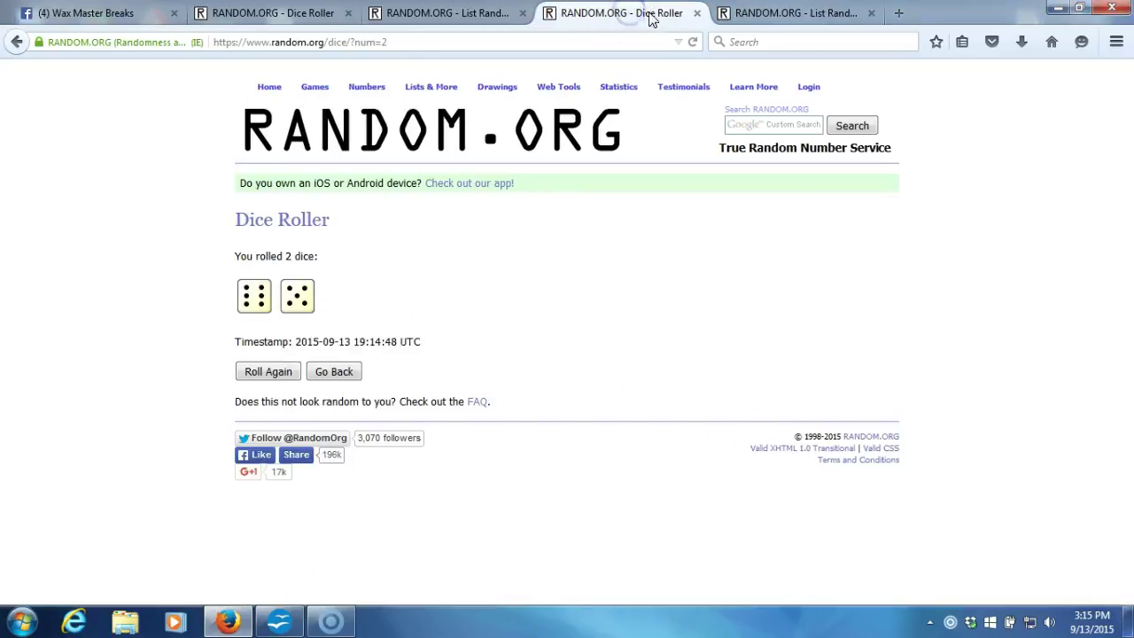
click(788, 16)
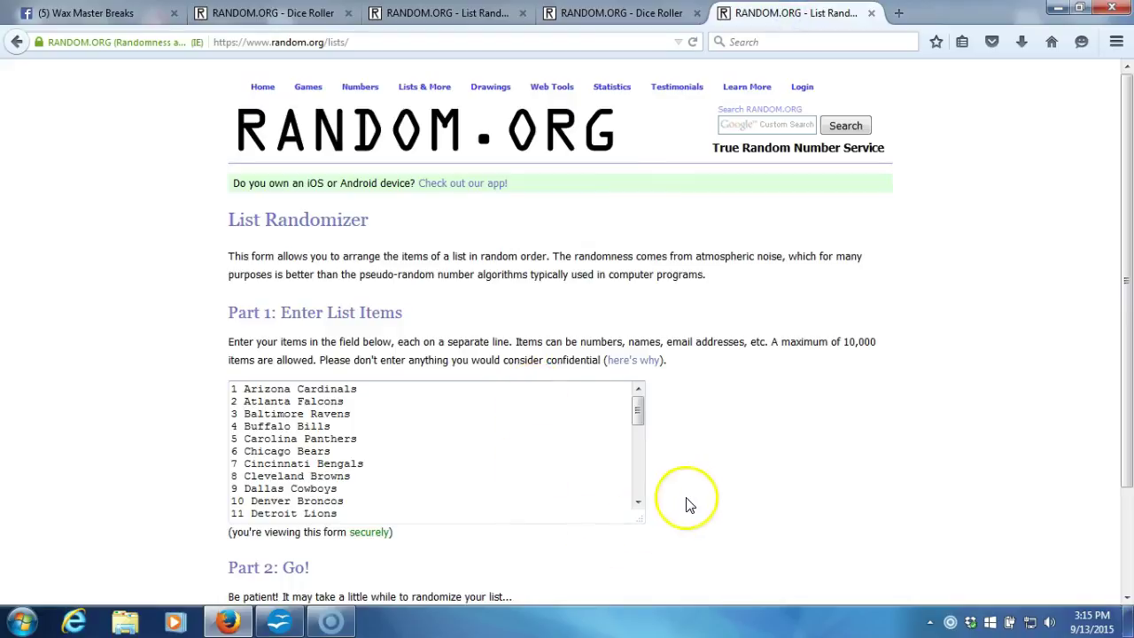
scroll(691, 501, down, 3)
click(258, 506)
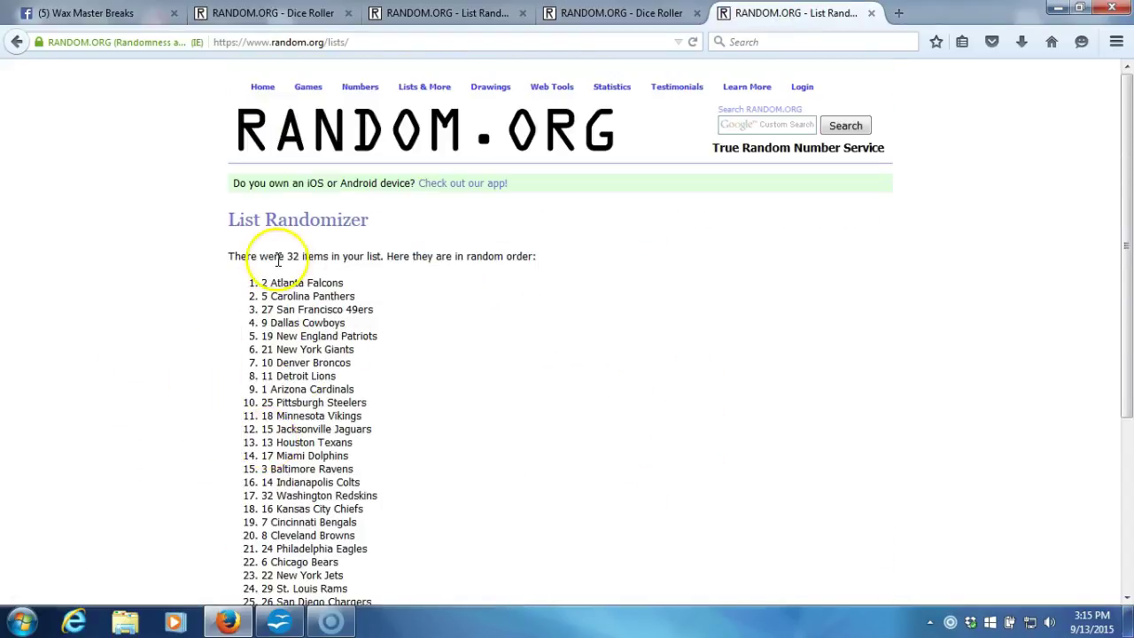
drag(278, 258, 366, 256)
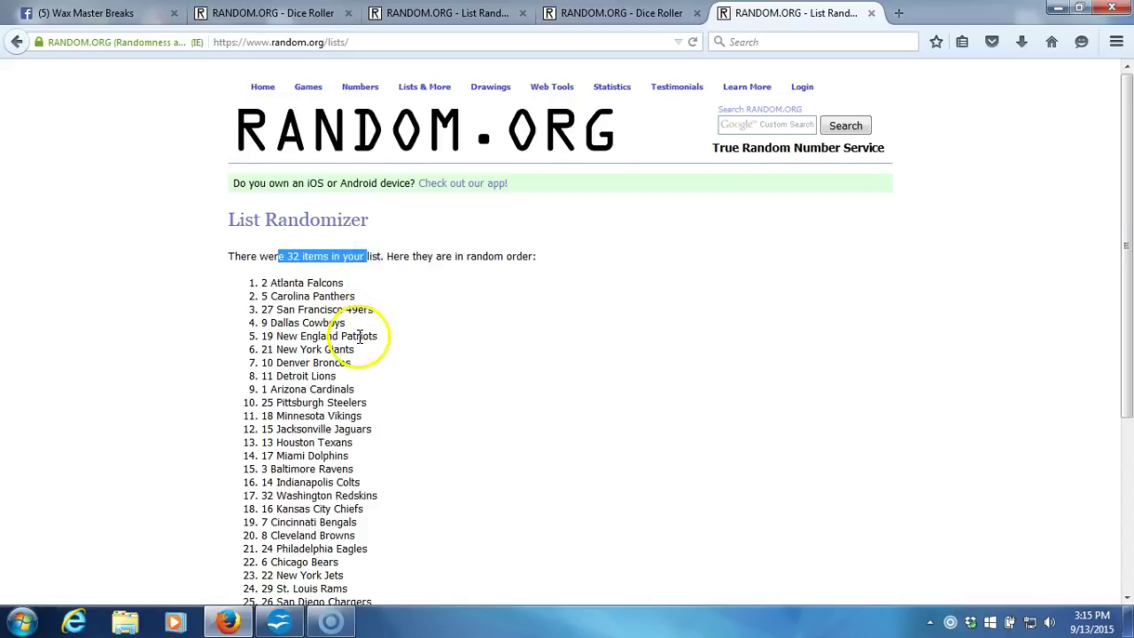
Randomize the NFL team list nine more times, bringing it to ten randomizations in total
scroll(359, 337, down, 5)
click(253, 505)
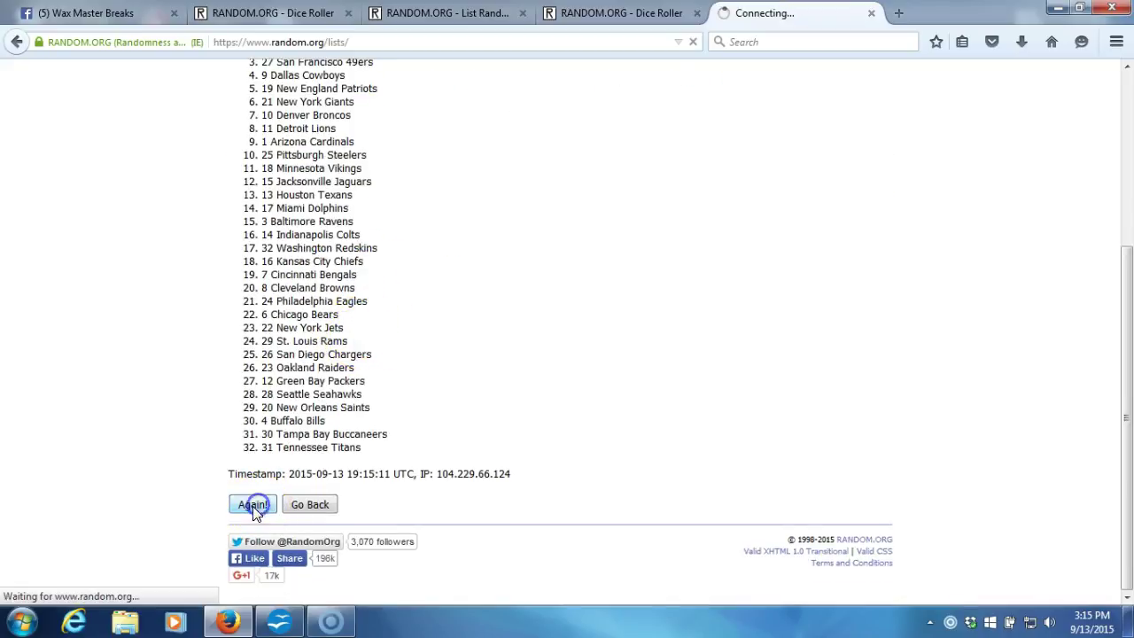
scroll(310, 419, down, 6)
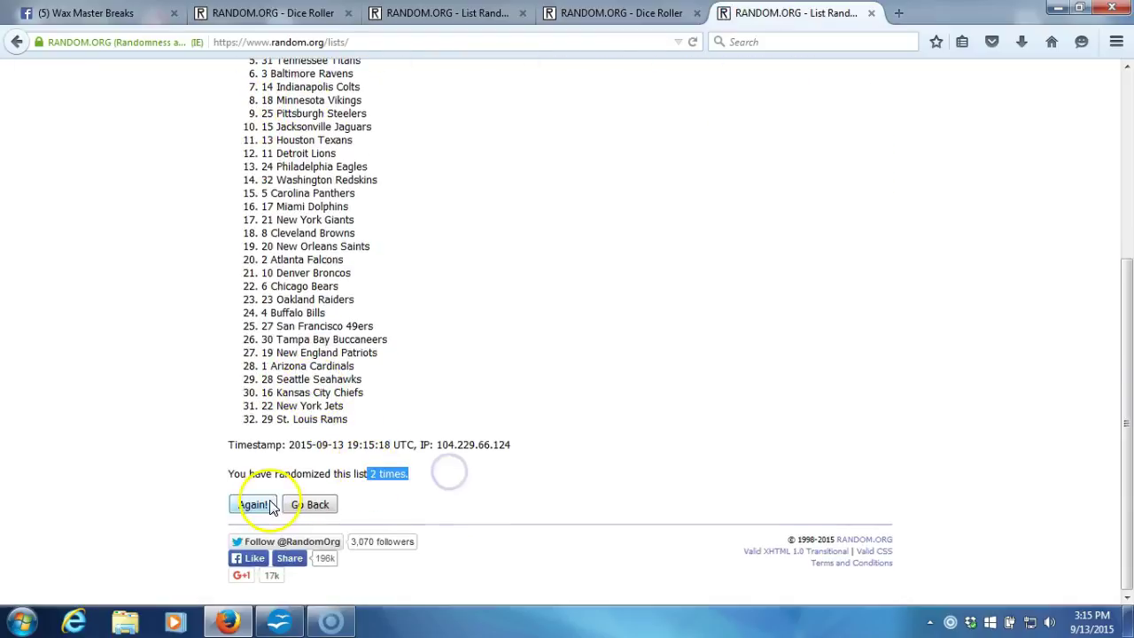
click(271, 505)
scroll(206, 478, down, 2)
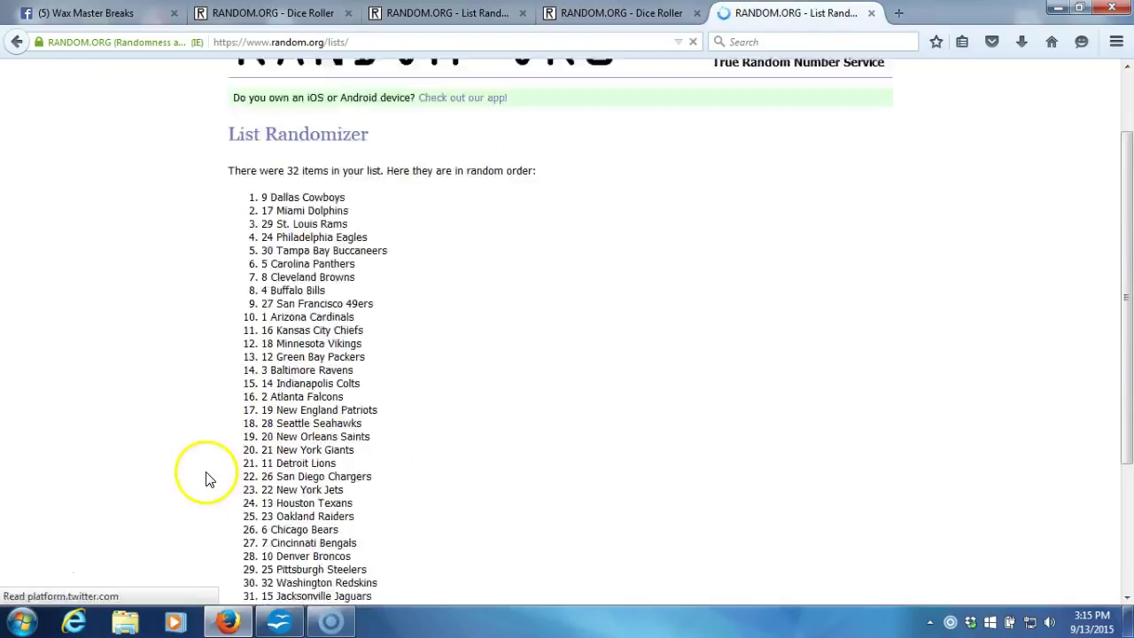
scroll(206, 478, down, 4)
click(250, 507)
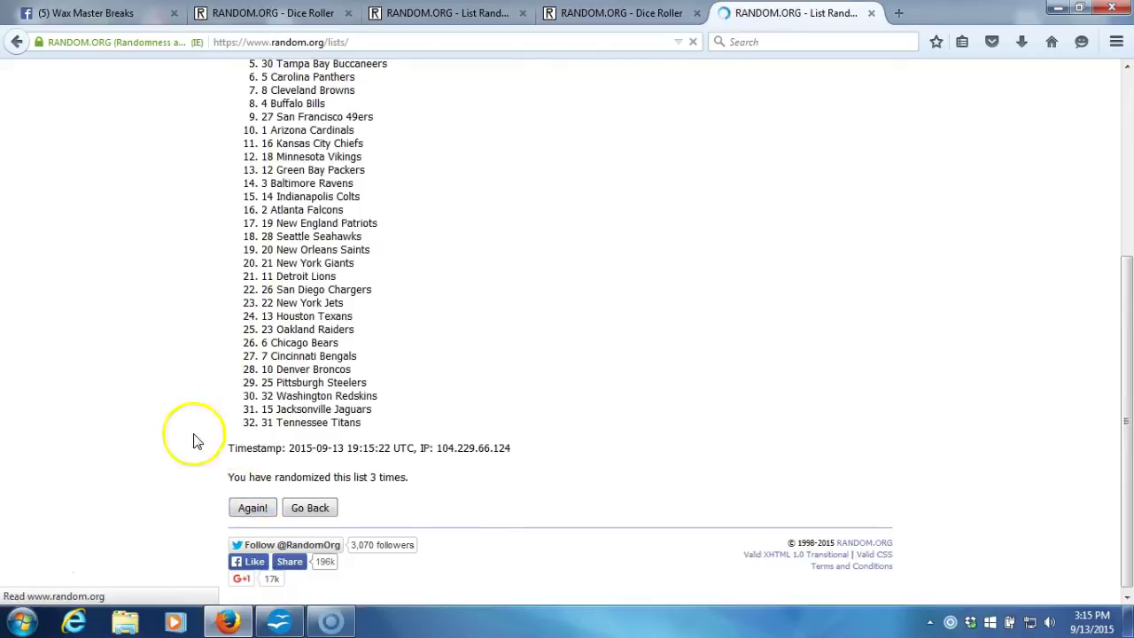
scroll(203, 417, down, 5)
click(237, 526)
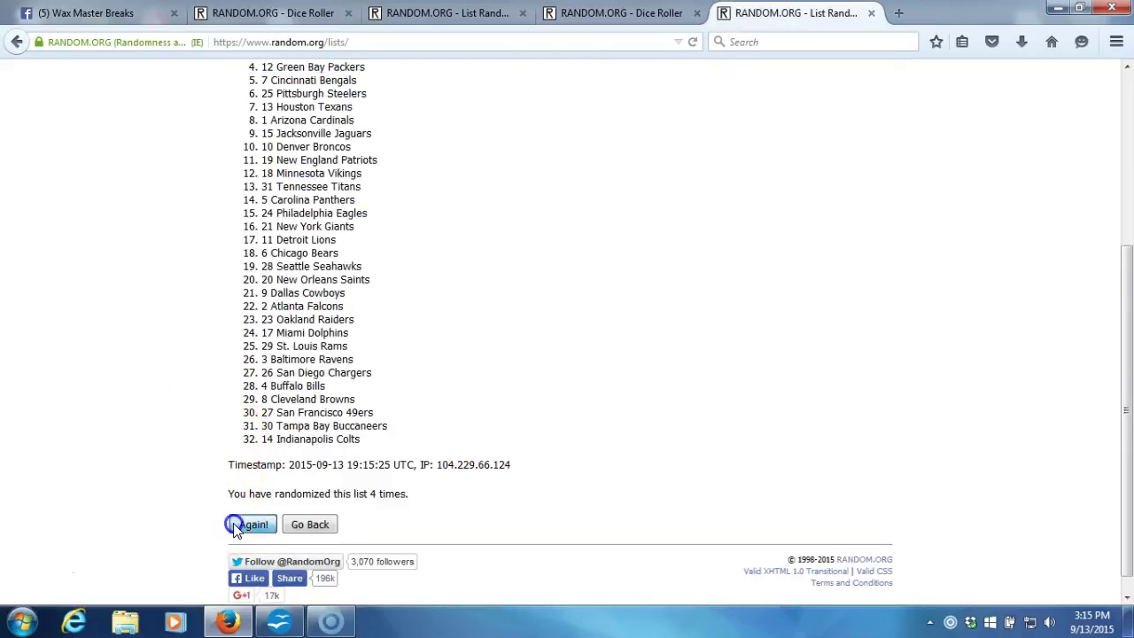
scroll(277, 430, down, 1)
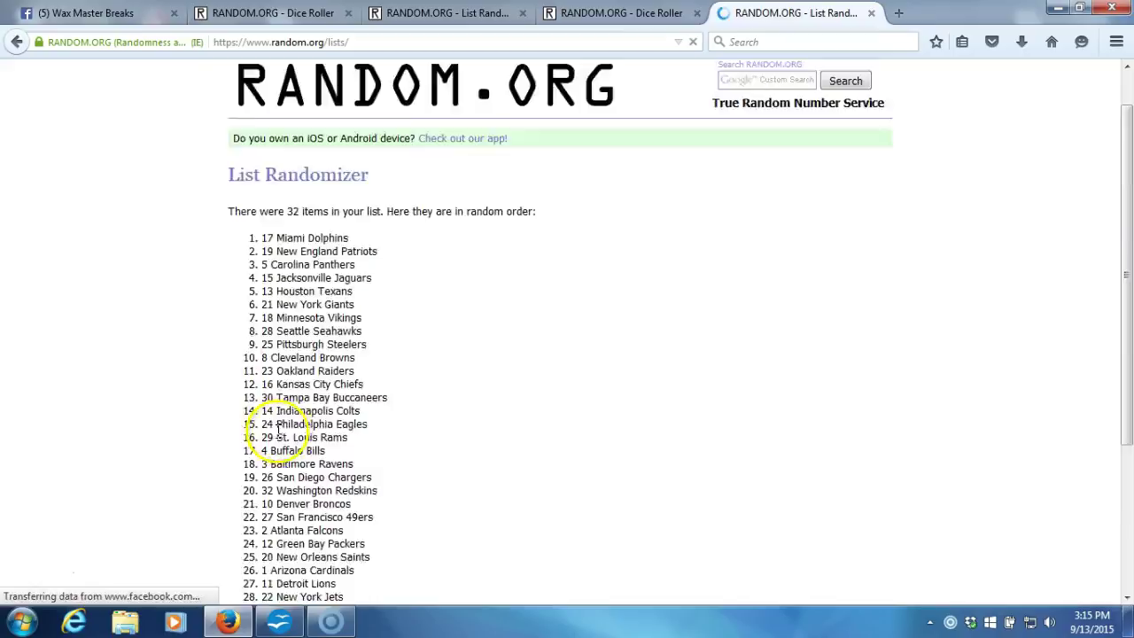
scroll(265, 443, down, 5)
click(255, 508)
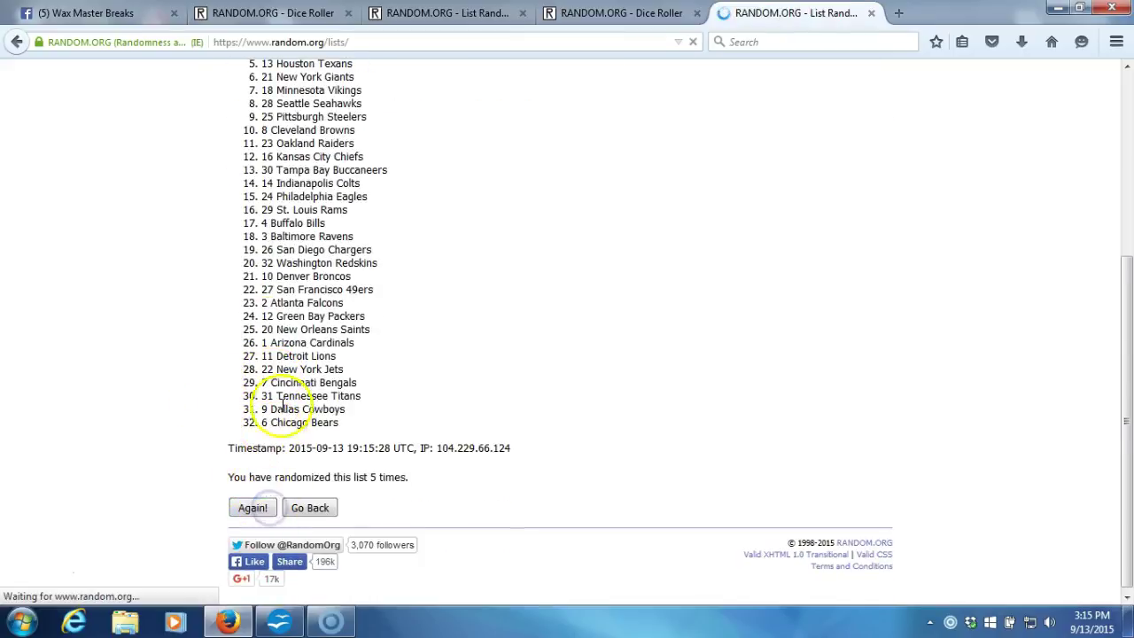
scroll(275, 447, down, 2)
scroll(275, 449, down, 4)
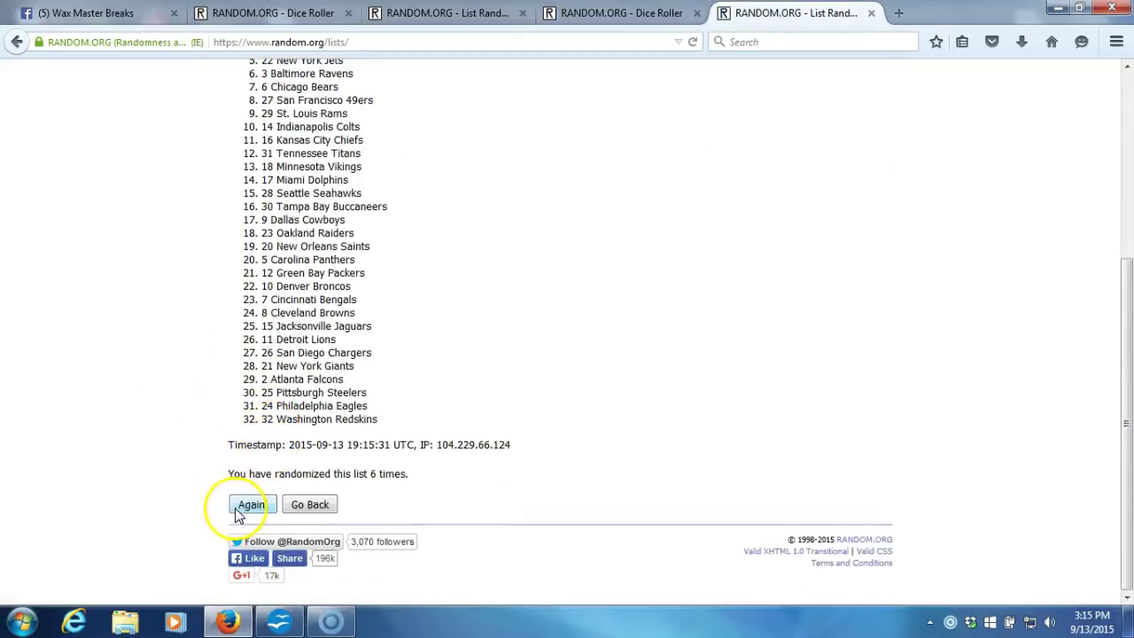
click(237, 508)
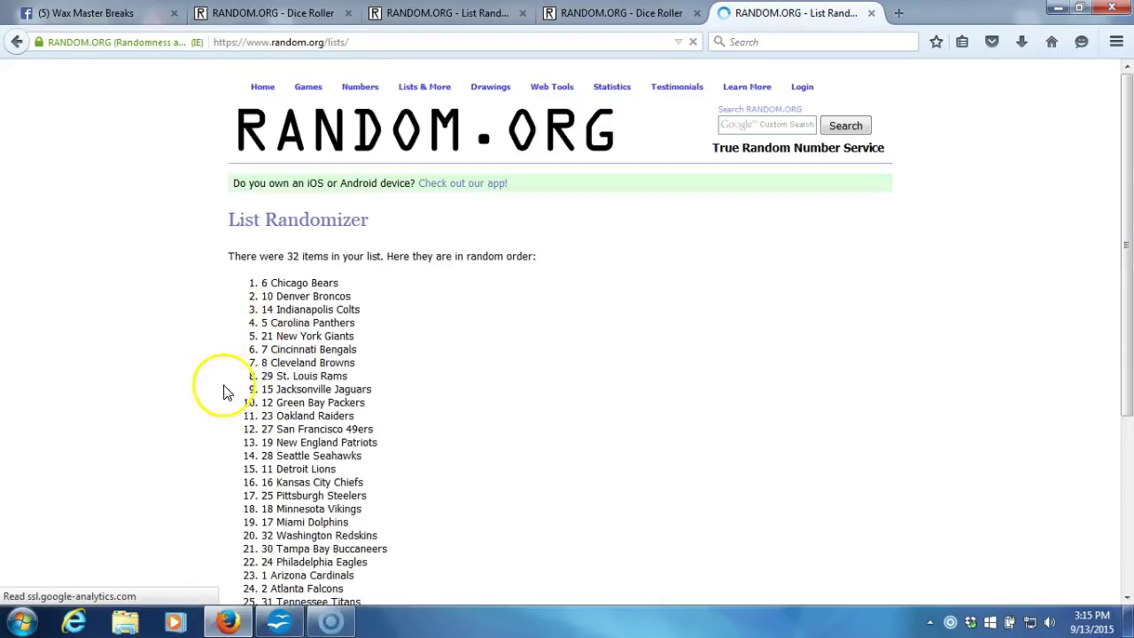
scroll(217, 385, down, 6)
click(236, 523)
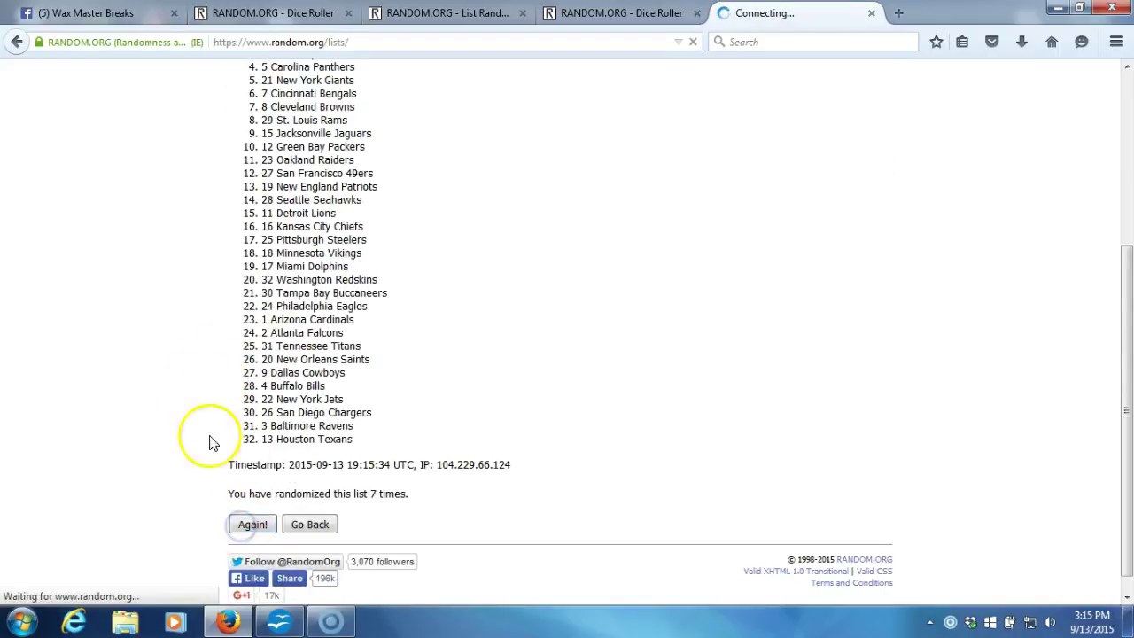
scroll(226, 381, down, 6)
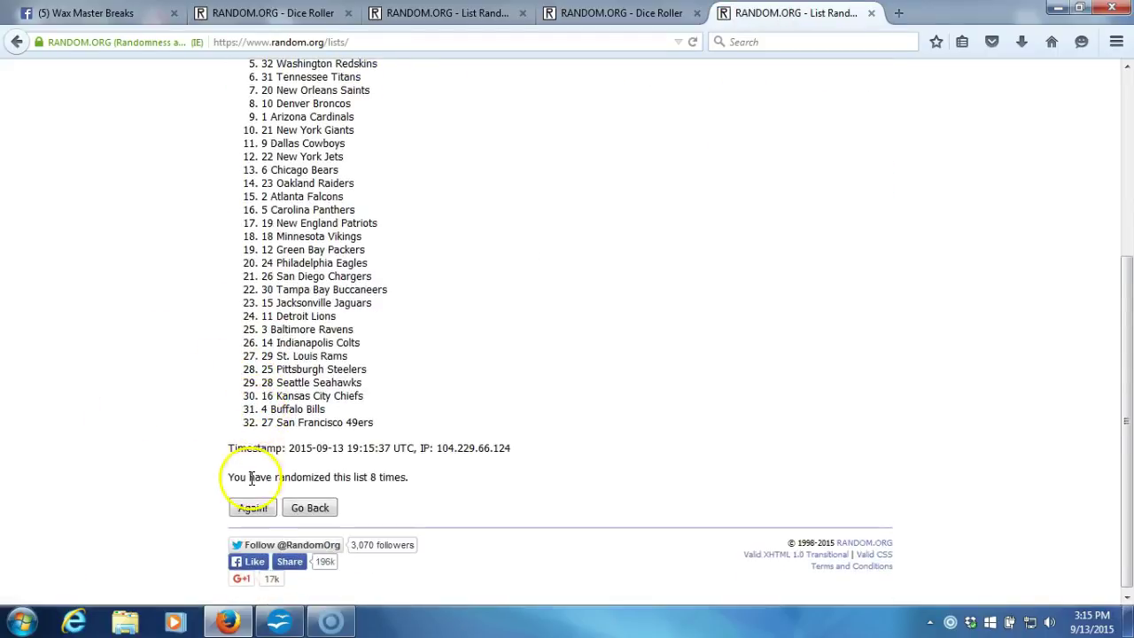
click(258, 511)
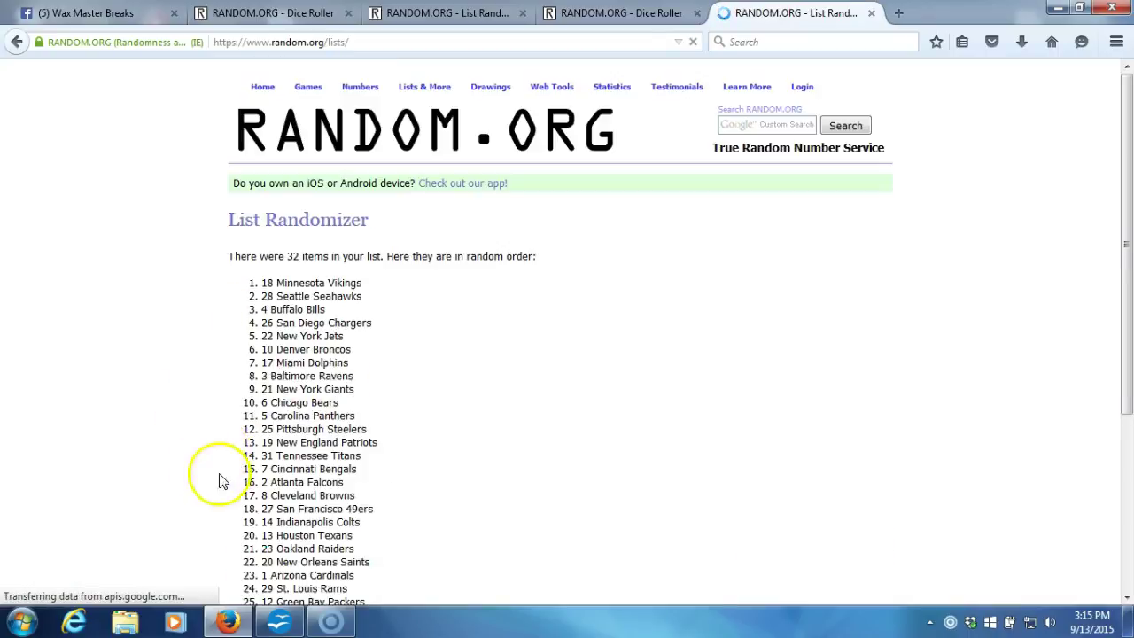
scroll(266, 465, down, 1)
scroll(266, 465, down, 5)
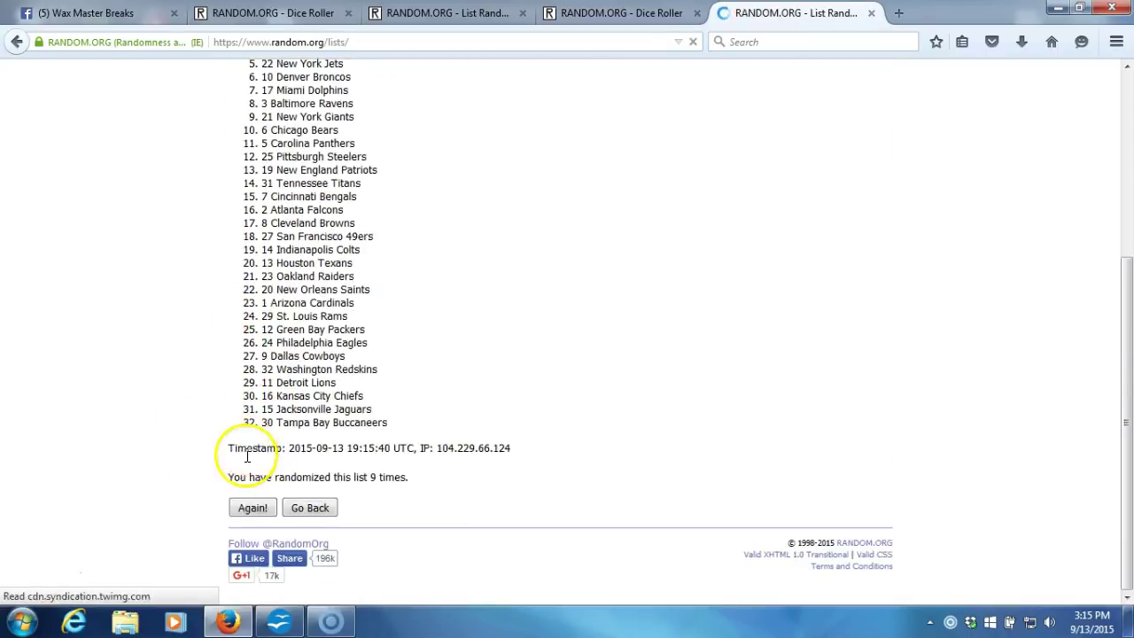
click(248, 510)
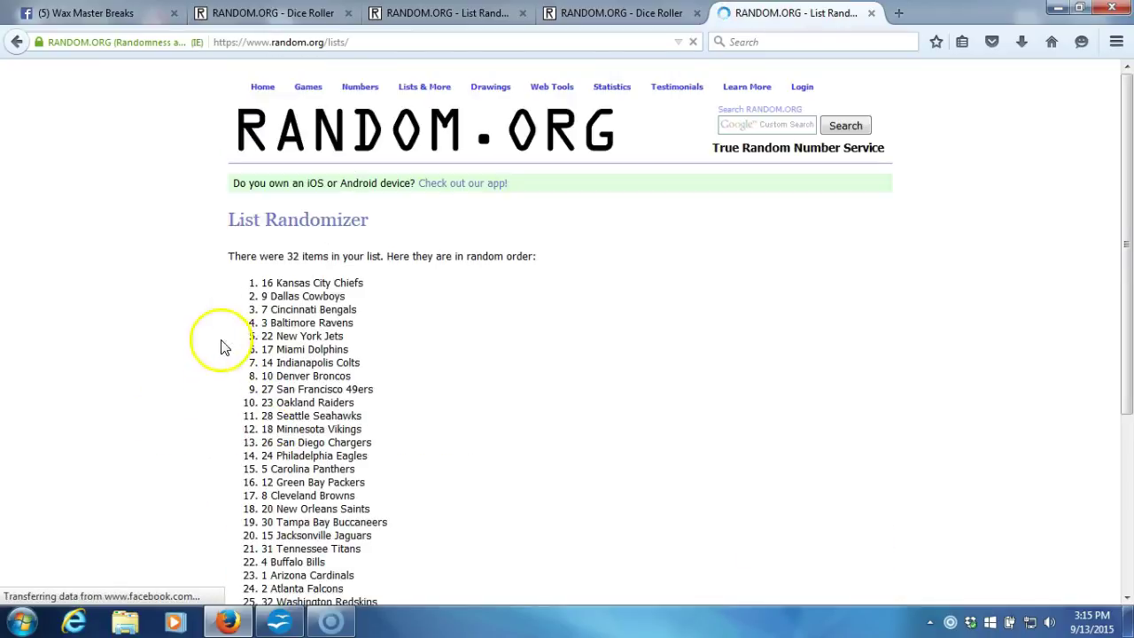
Review the first and last entries of the tenth team order, then compare the dice roll and the system clock
drag(317, 286, 388, 298)
scroll(385, 298, down, 6)
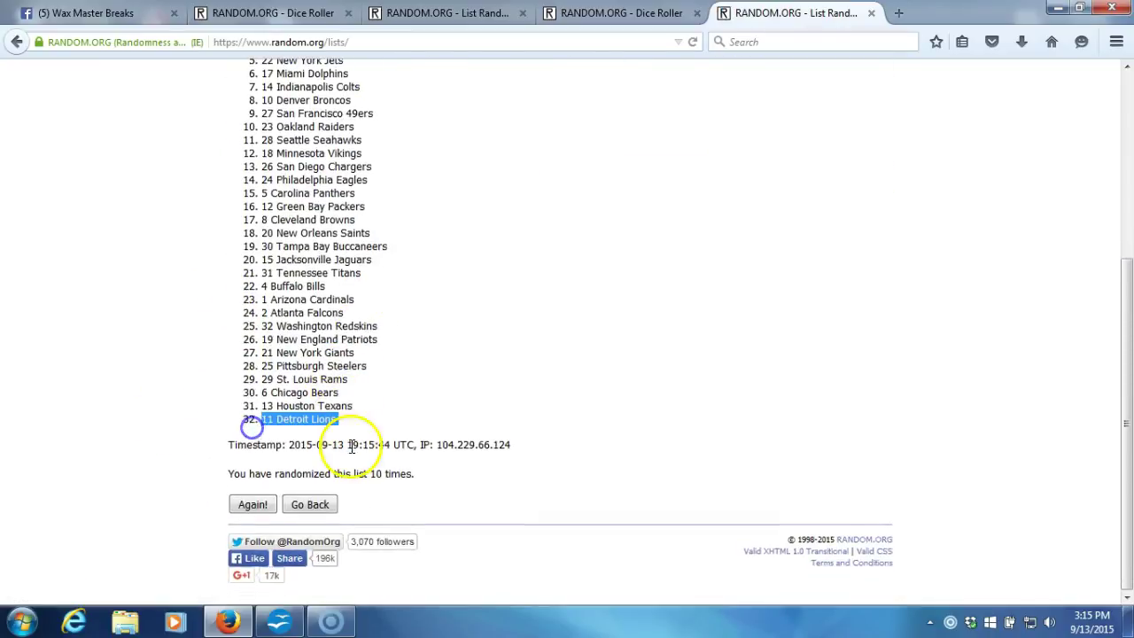
click(613, 14)
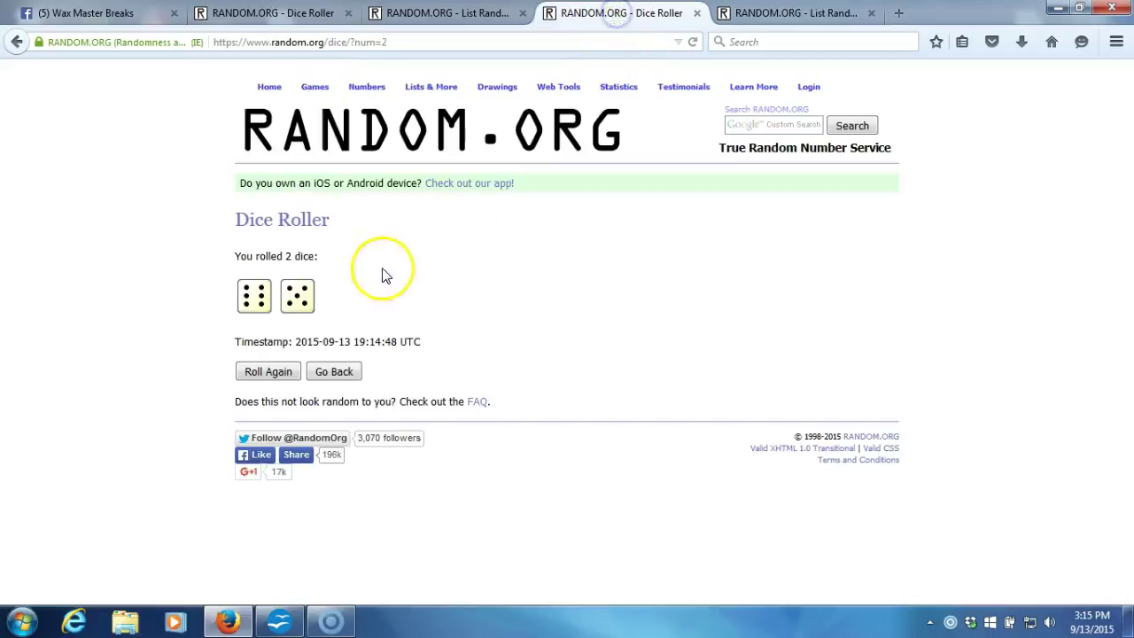
click(766, 17)
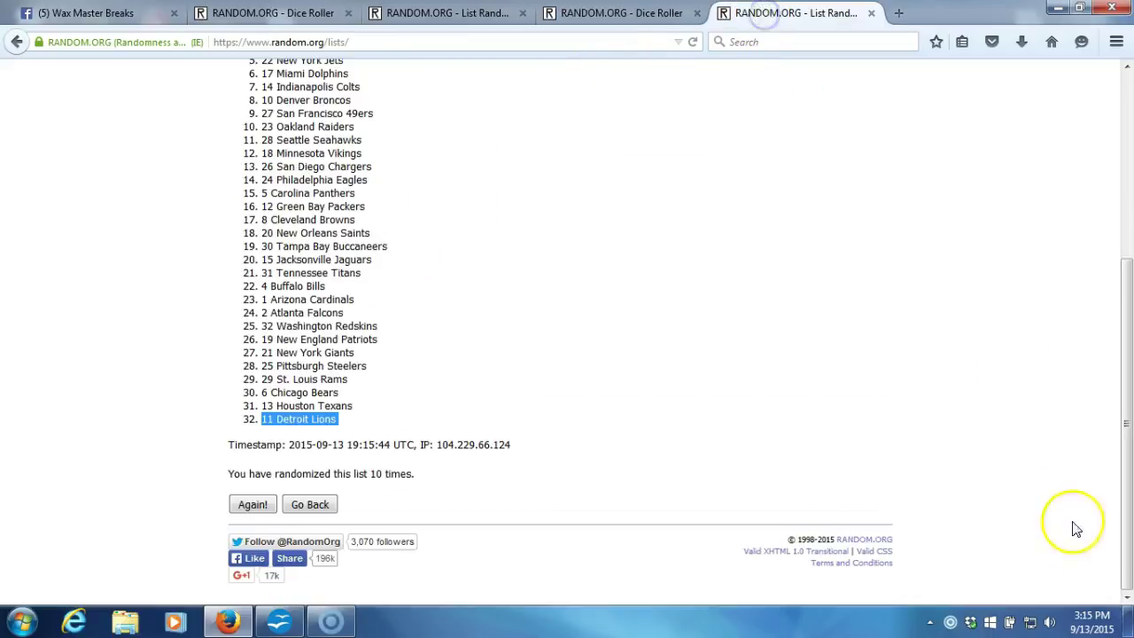
click(1092, 622)
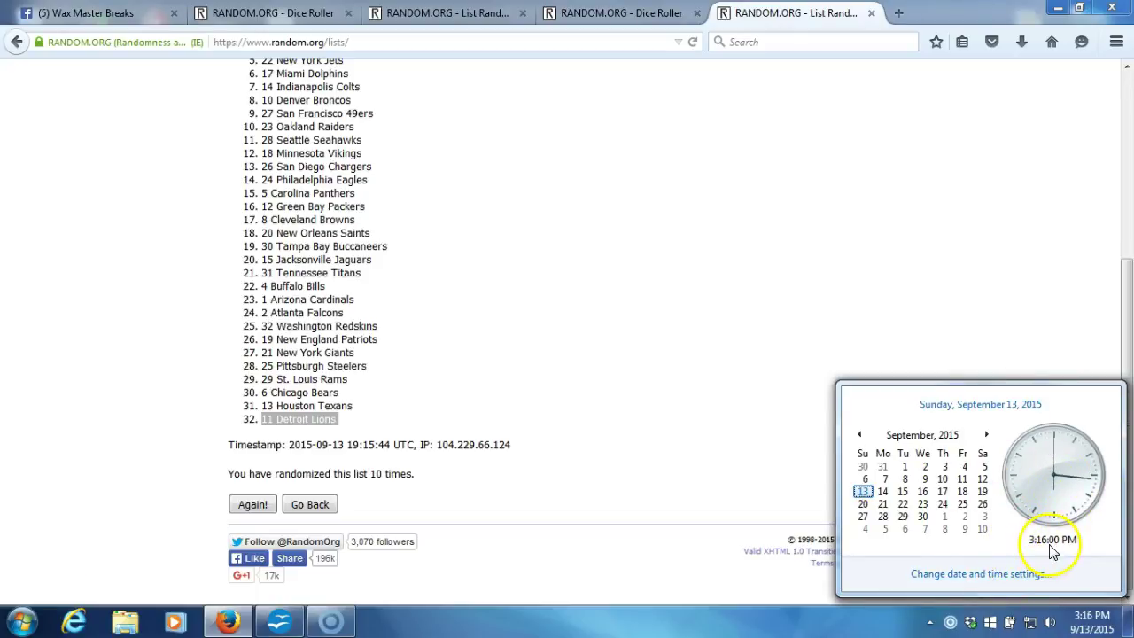
click(772, 470)
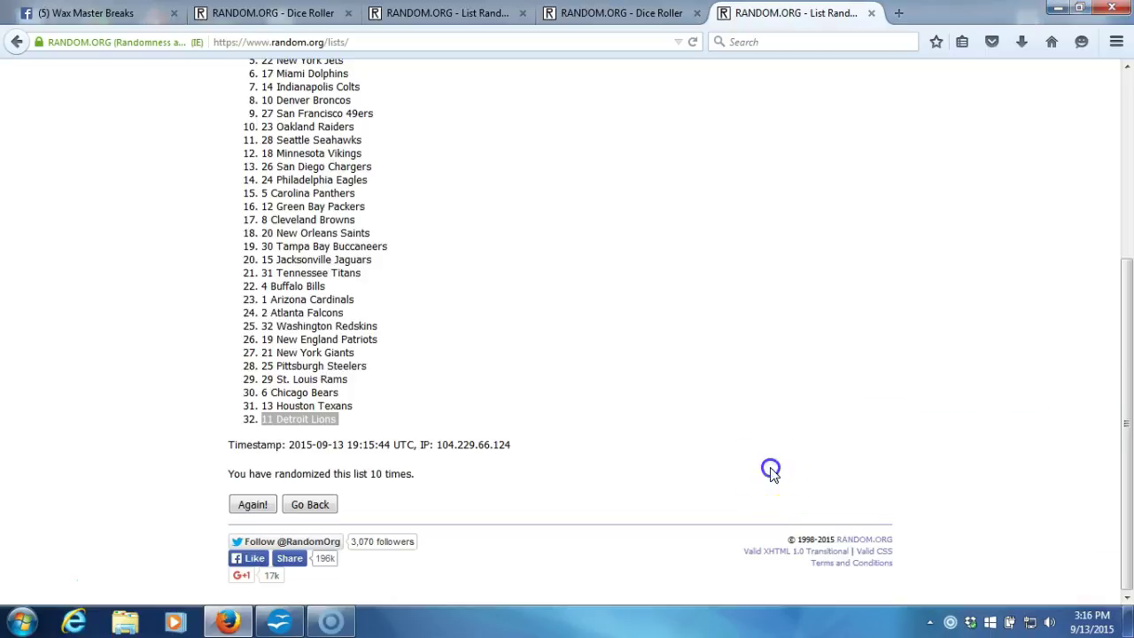
Randomize the NFL team list an eleventh time and copy all 32 entries of the resulting order
click(267, 514)
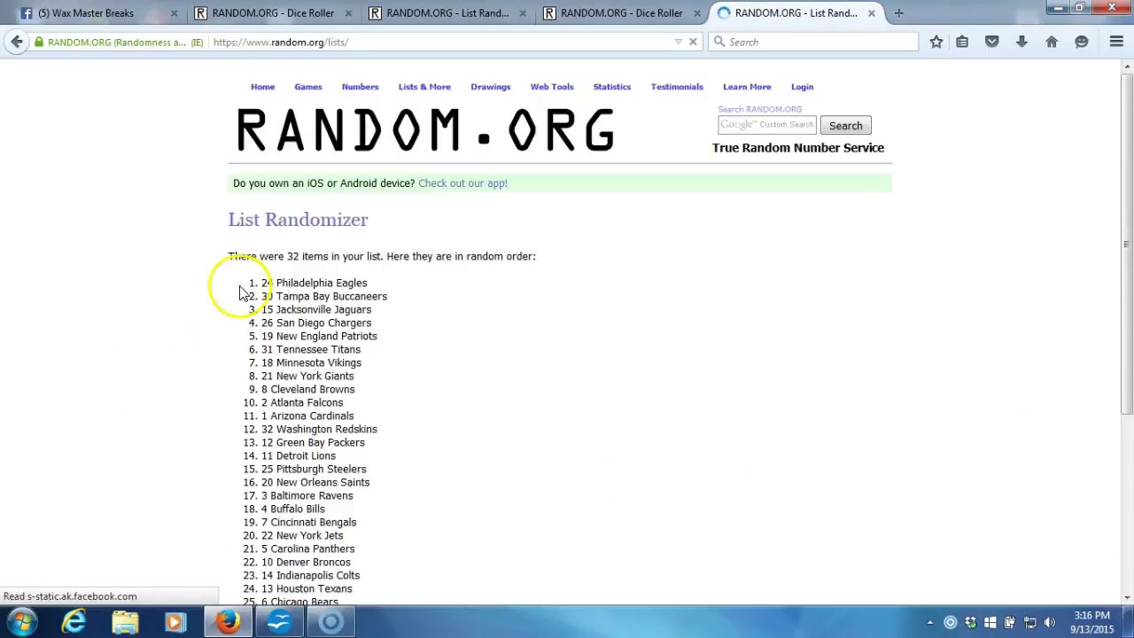
drag(237, 287, 382, 426)
right_click(359, 390)
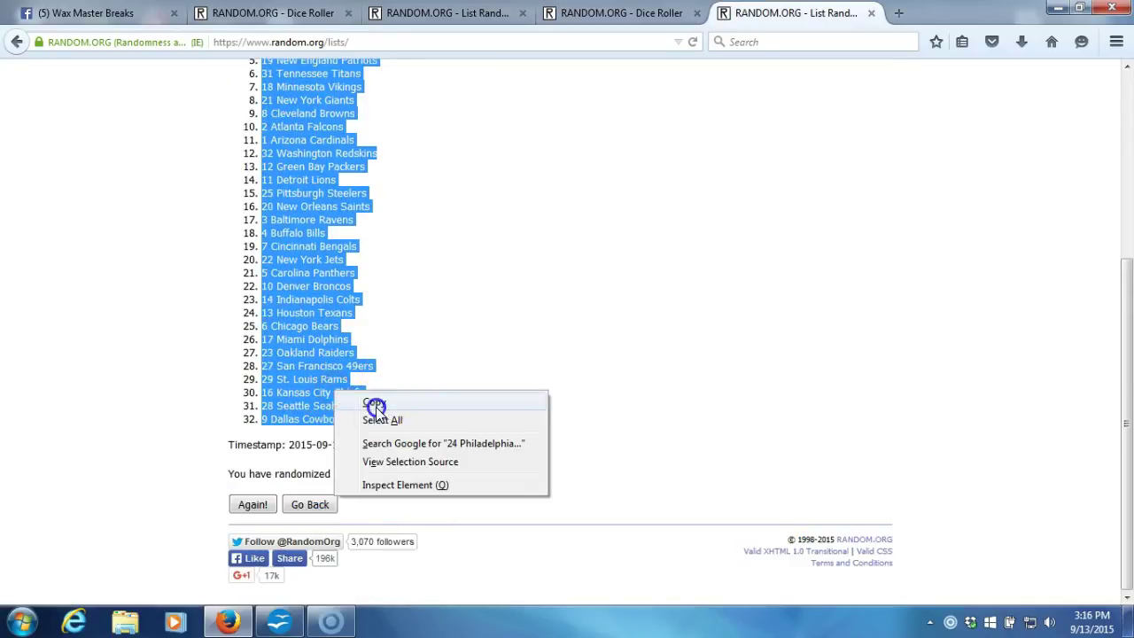
click(372, 404)
Switch to OpenOffice Calc and paste the team list into column B from cell B1 using Paste Special in HTML format
mouse_move(326, 630)
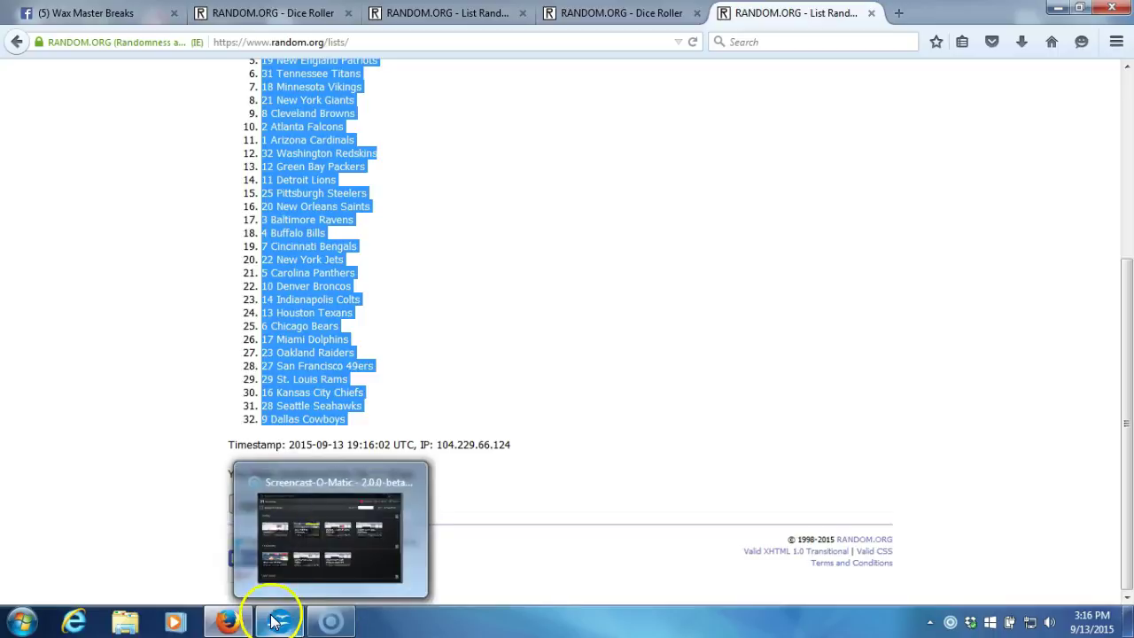
click(310, 549)
right_click(226, 152)
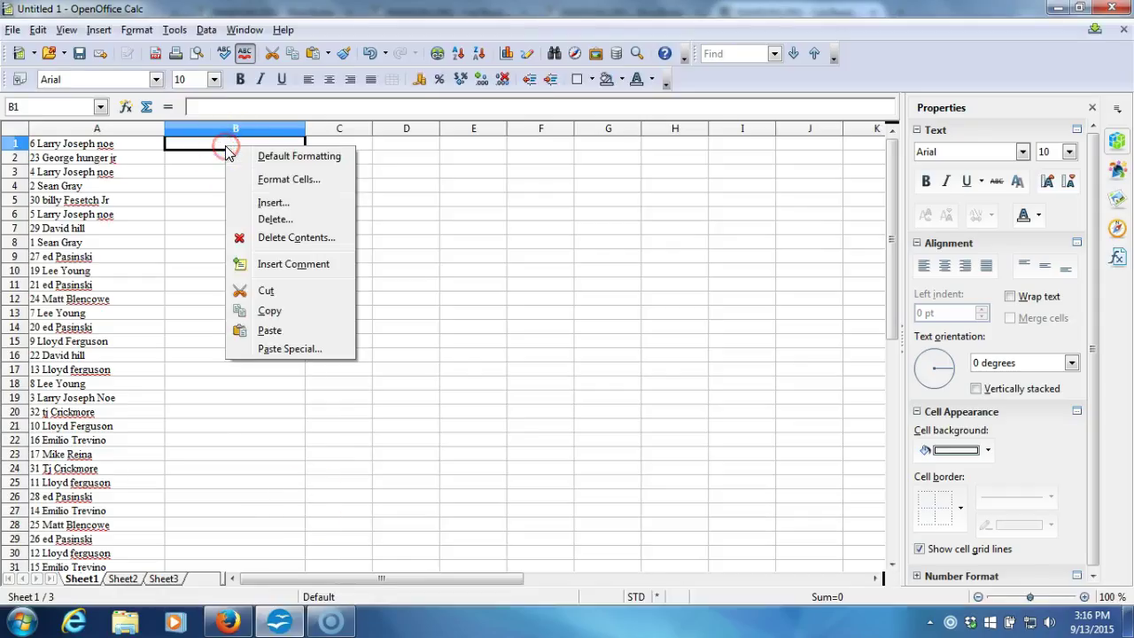
click(293, 348)
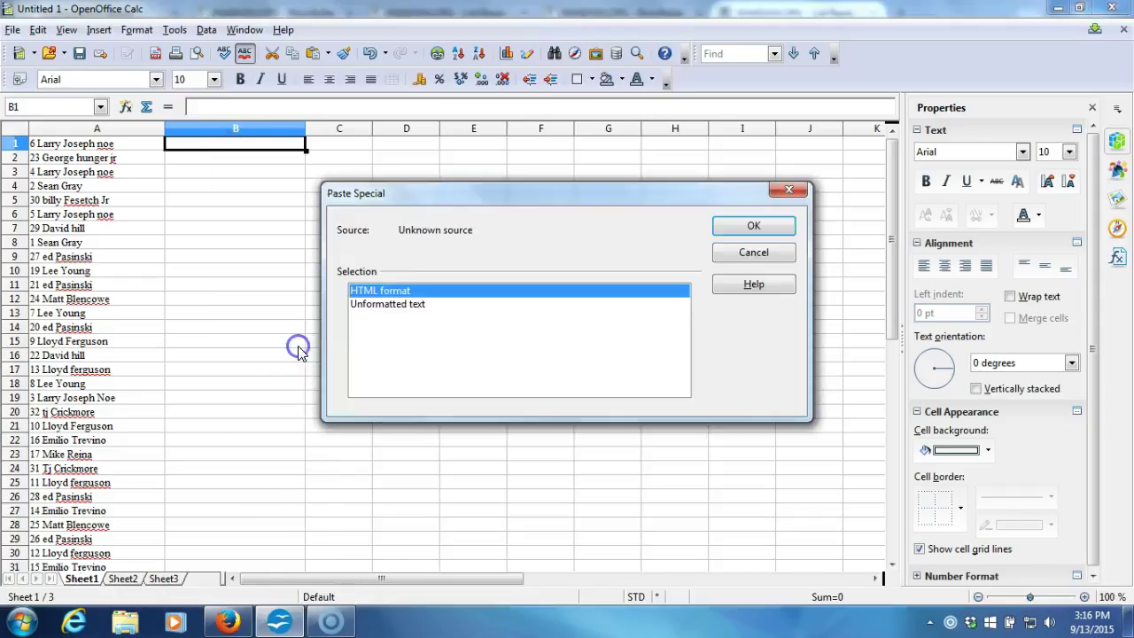
click(743, 229)
click(473, 381)
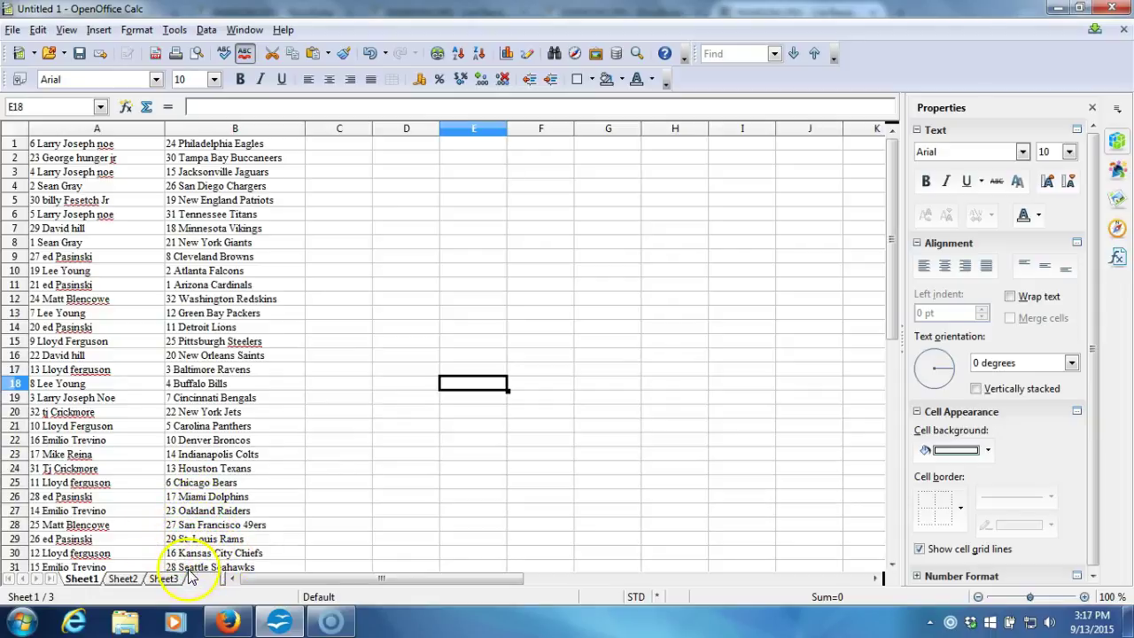
scroll(213, 514, down, 1)
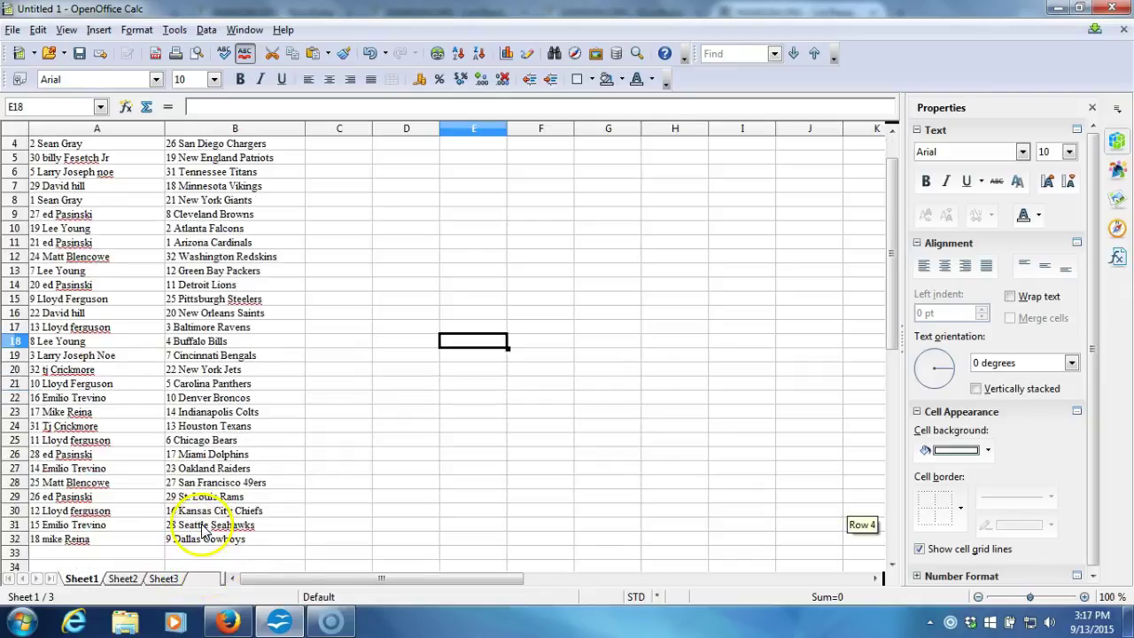